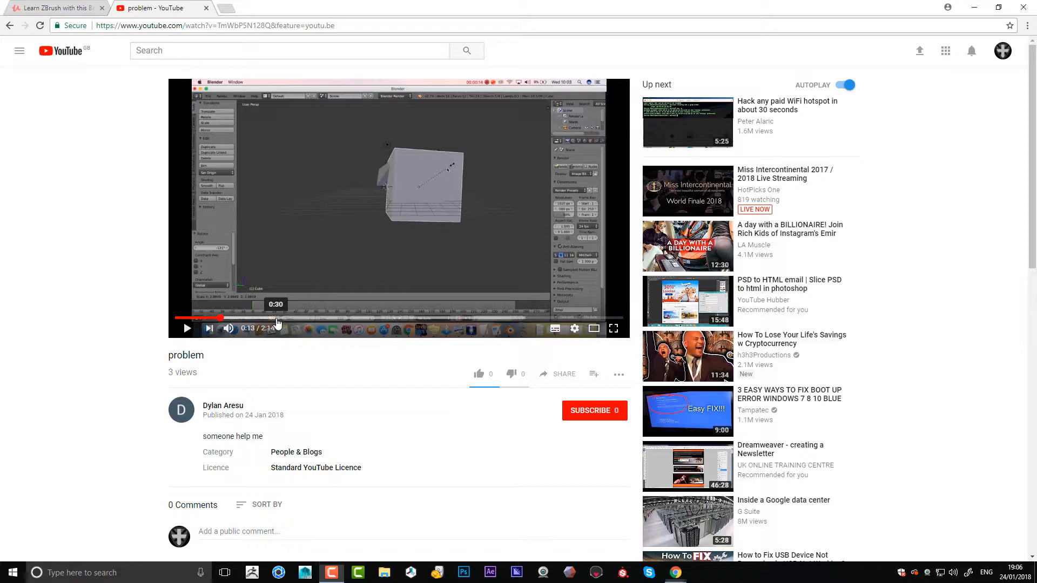
- Skim through the "problem" video to examine how the cube and the sphere behave in the viewer's Blender and ZBrush session
click(276, 318)
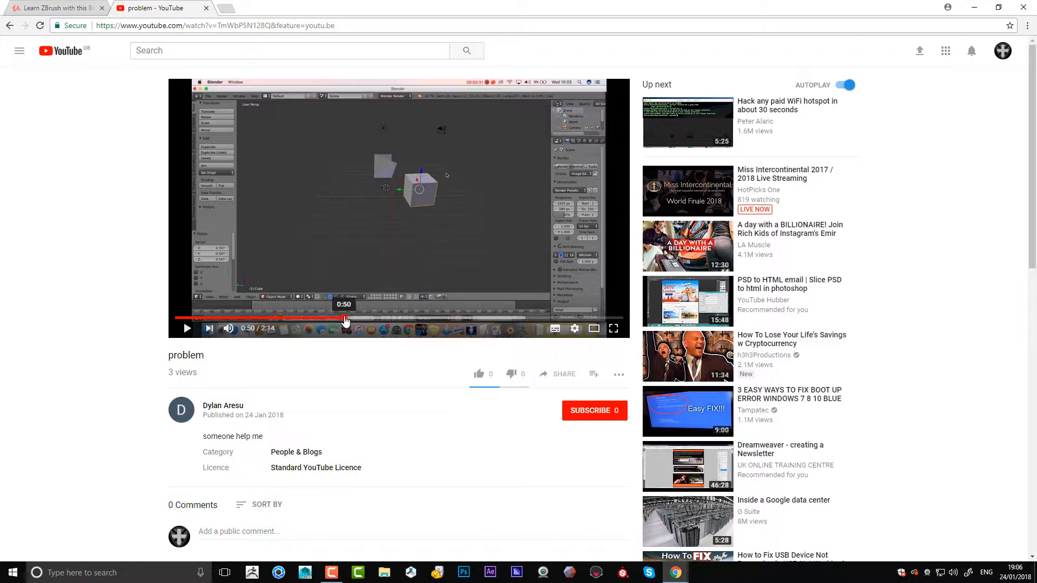
click(344, 318)
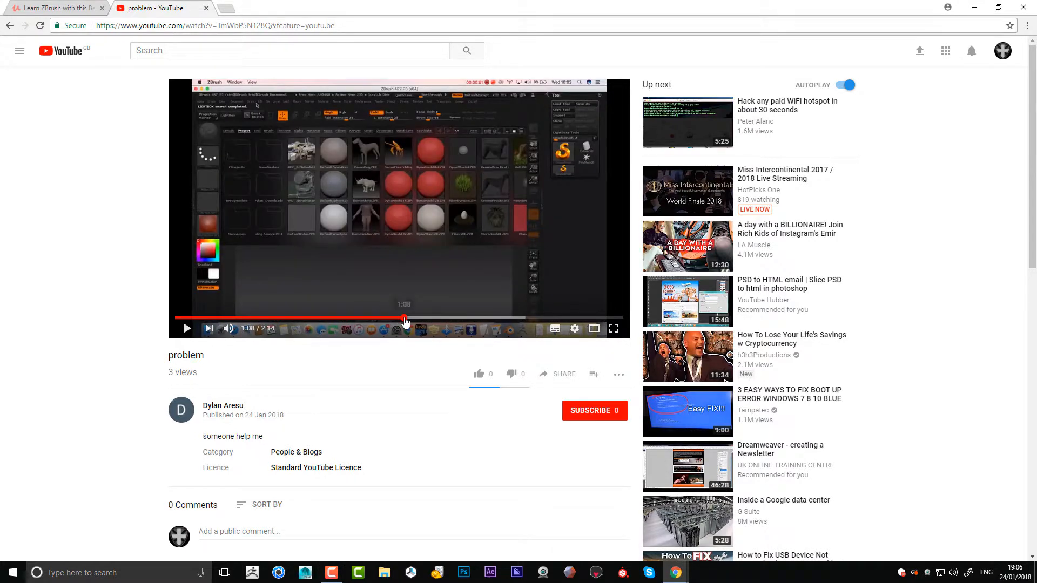
click(405, 318)
click(434, 318)
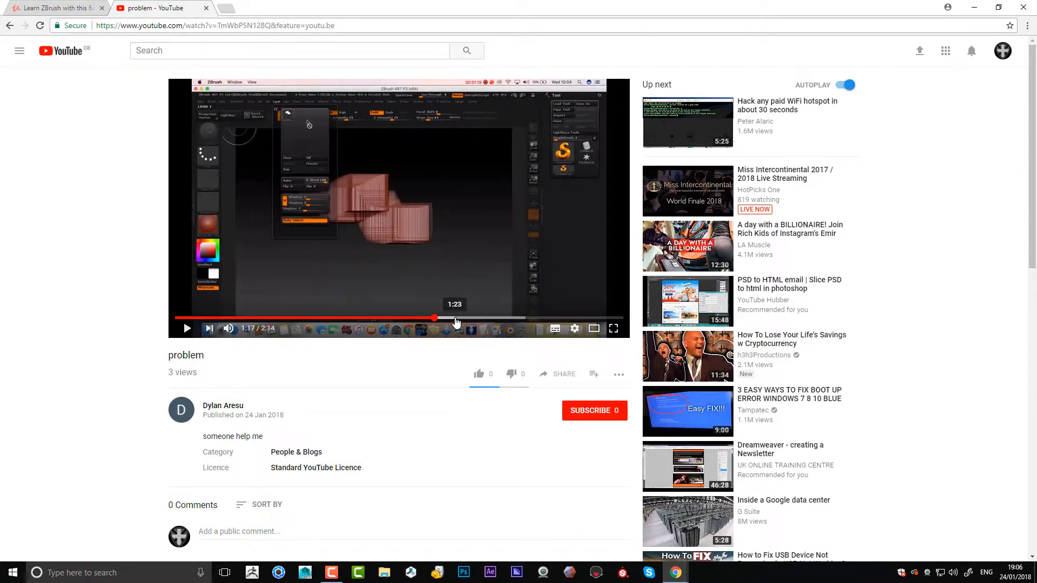
click(456, 319)
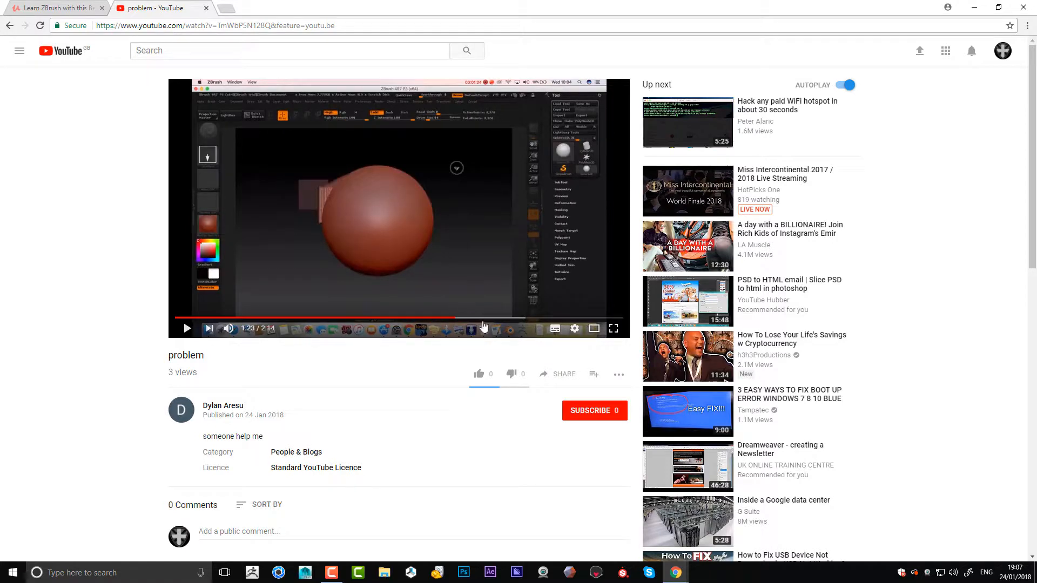
click(477, 318)
click(509, 319)
click(523, 319)
click(539, 319)
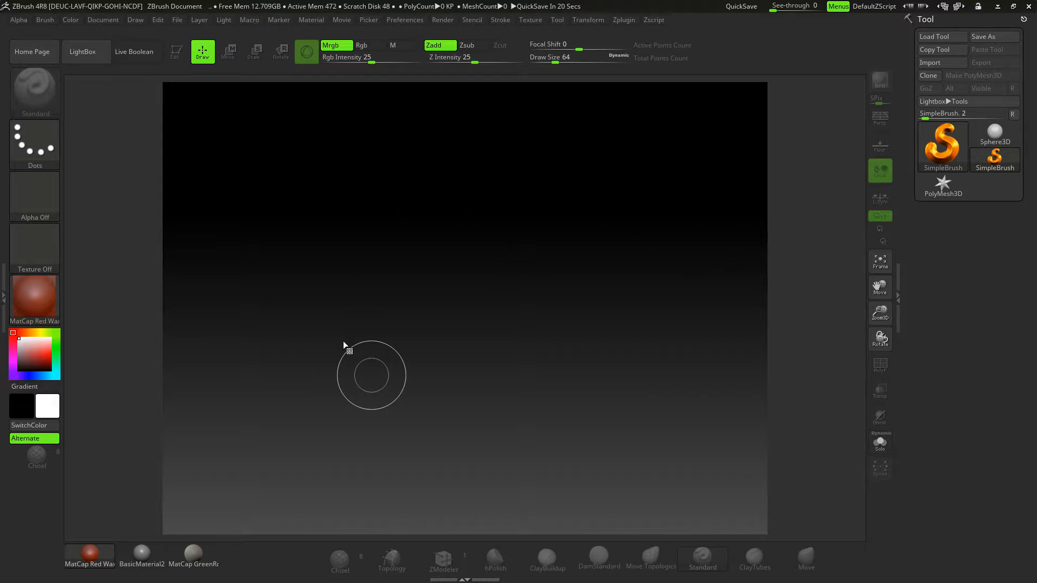
- Make Sphere3D the active 3D mesh tool and hide LightBox so the canvas is clear for drawing
click(941, 141)
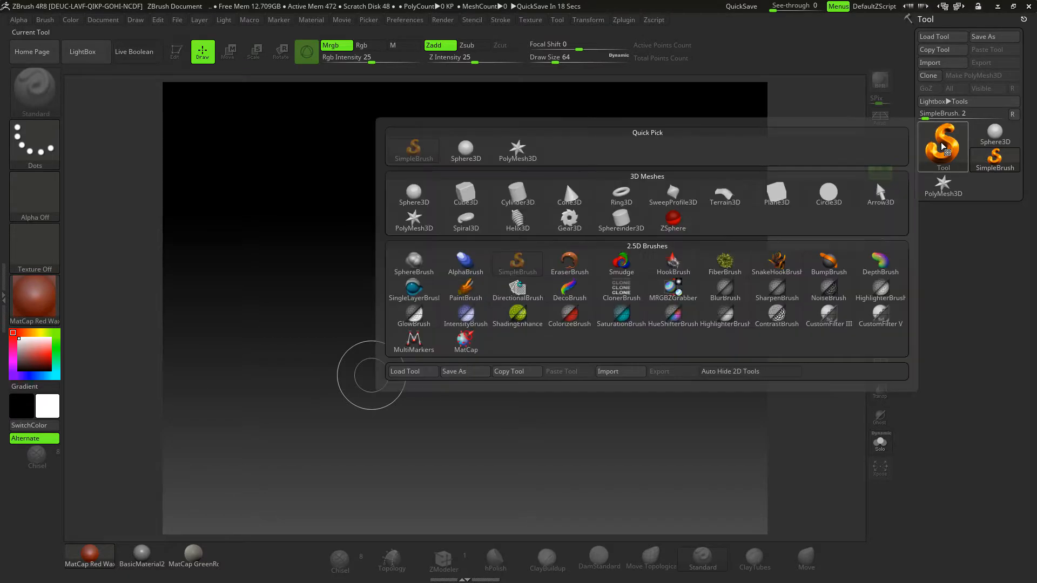
click(416, 194)
key(comma)
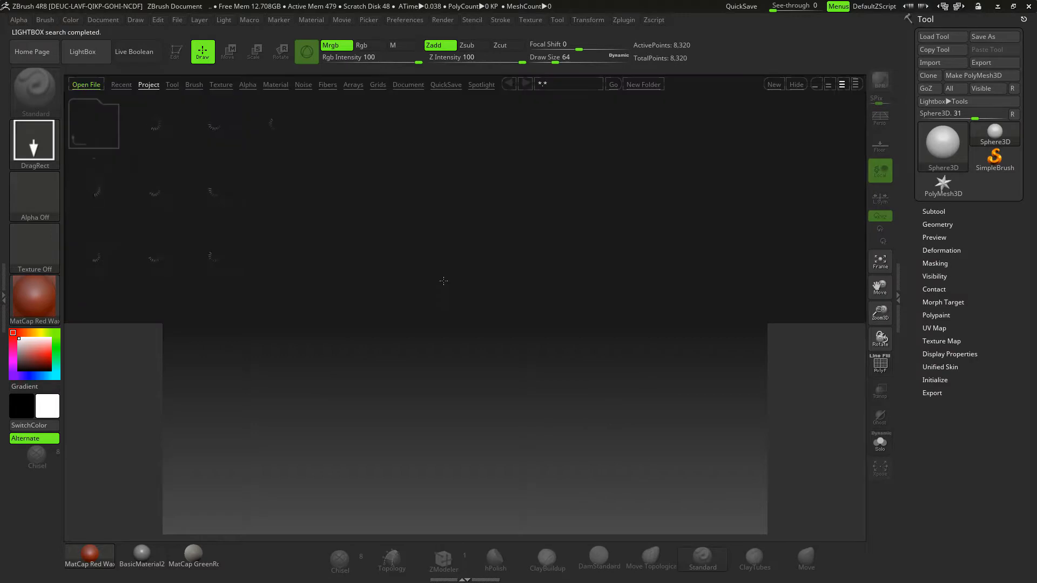
click(82, 51)
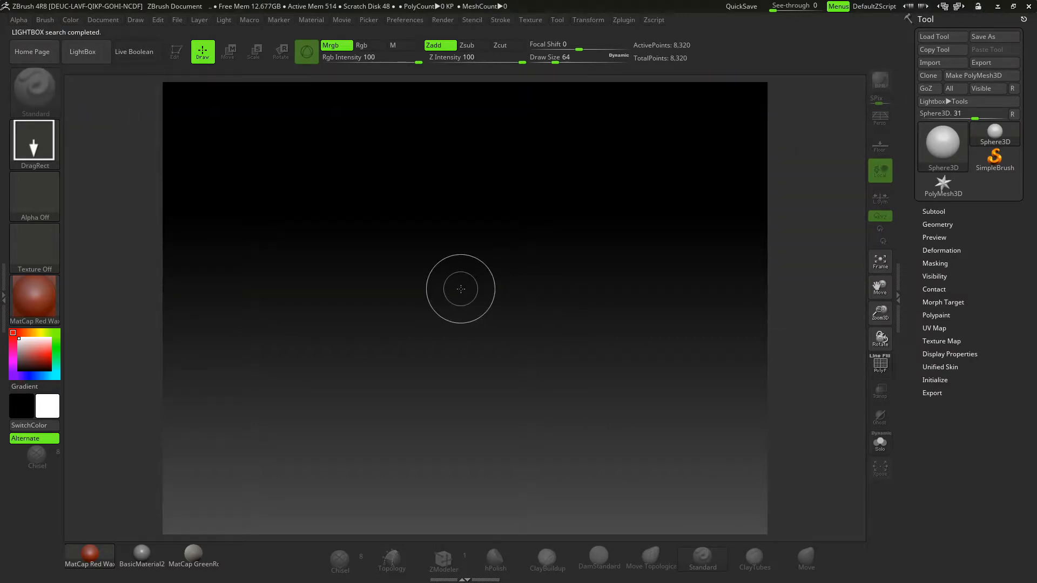
- Draw a cluster of overlapping spheres of different sizes across the canvas outside Edit mode, and clear the canvas
mouse_move(460, 289)
mouse_down()
mouse_move(510, 439)
mouse_move(409, 439)
mouse_move(371, 412)
mouse_move(326, 335)
mouse_move(388, 368)
mouse_move(479, 363)
mouse_move(539, 358)
mouse_move(571, 320)
mouse_move(548, 342)
mouse_move(491, 364)
mouse_move(448, 356)
mouse_move(448, 437)
mouse_move(456, 440)
mouse_move(326, 374)
mouse_up()
key(t)
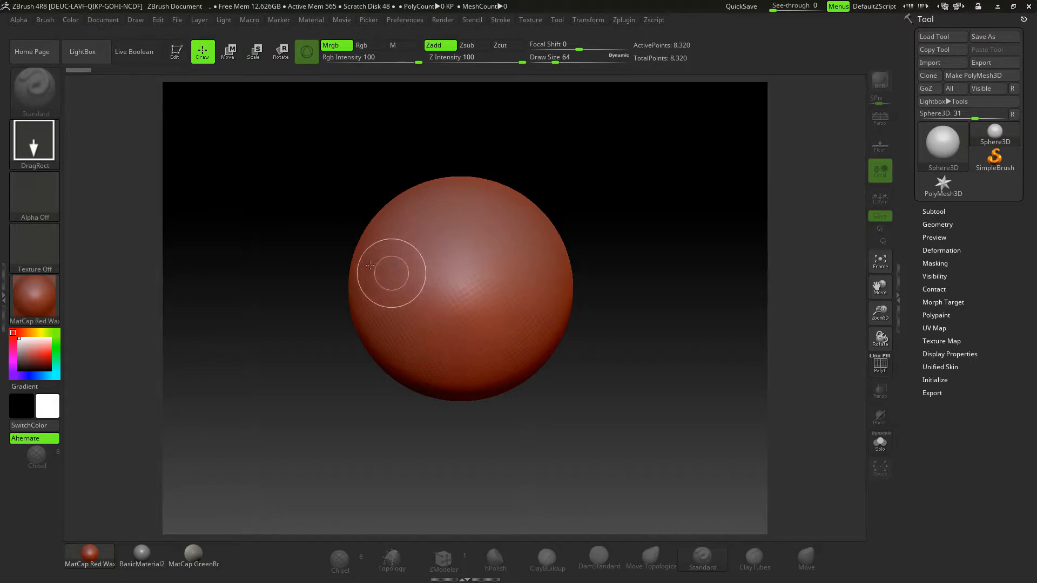
drag(368, 251, 427, 306)
drag(468, 268, 553, 351)
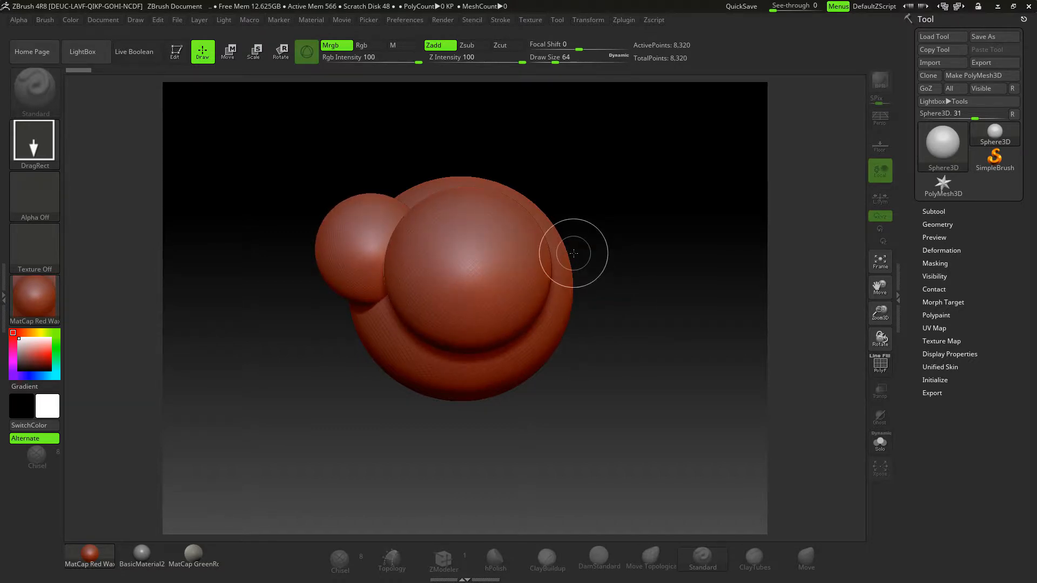
mouse_move(577, 263)
mouse_down()
mouse_move(588, 305)
mouse_move(561, 389)
mouse_move(586, 413)
mouse_move(590, 438)
mouse_move(596, 420)
mouse_move(602, 452)
mouse_up()
drag(447, 279, 521, 358)
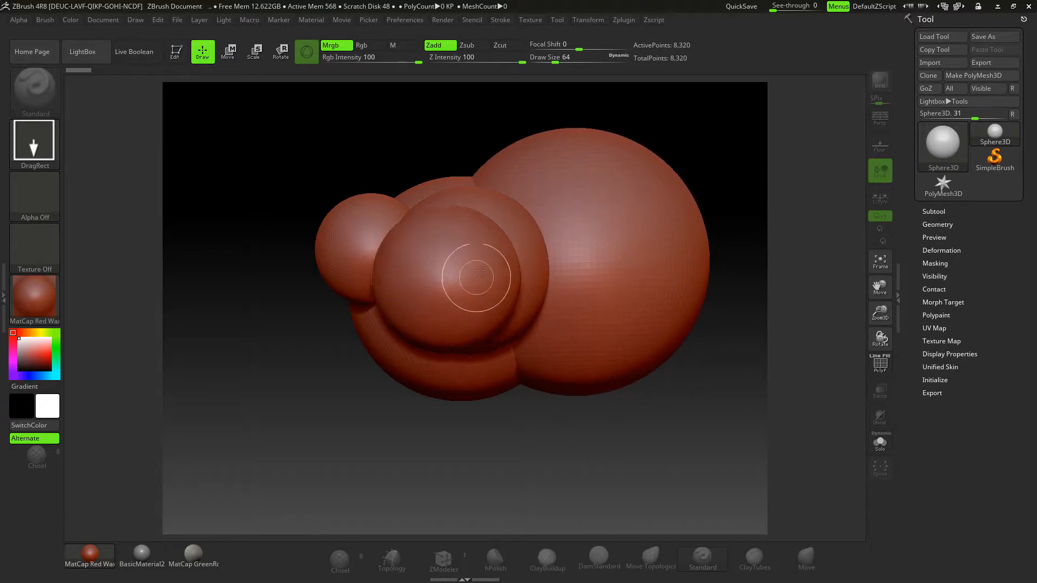
drag(484, 272, 552, 348)
drag(506, 256, 569, 367)
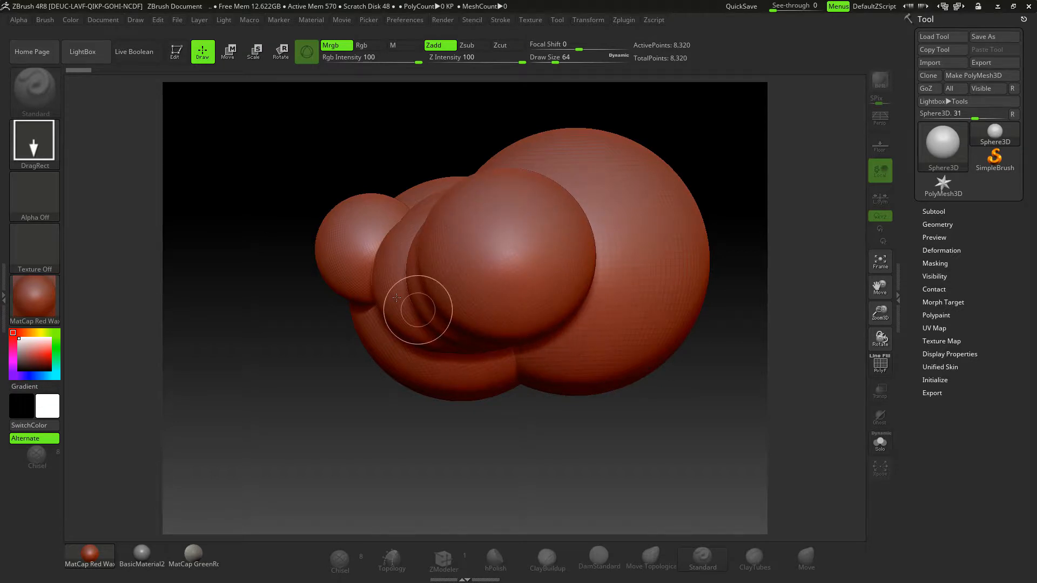
drag(418, 310, 456, 324)
drag(456, 268, 518, 350)
drag(409, 295, 486, 345)
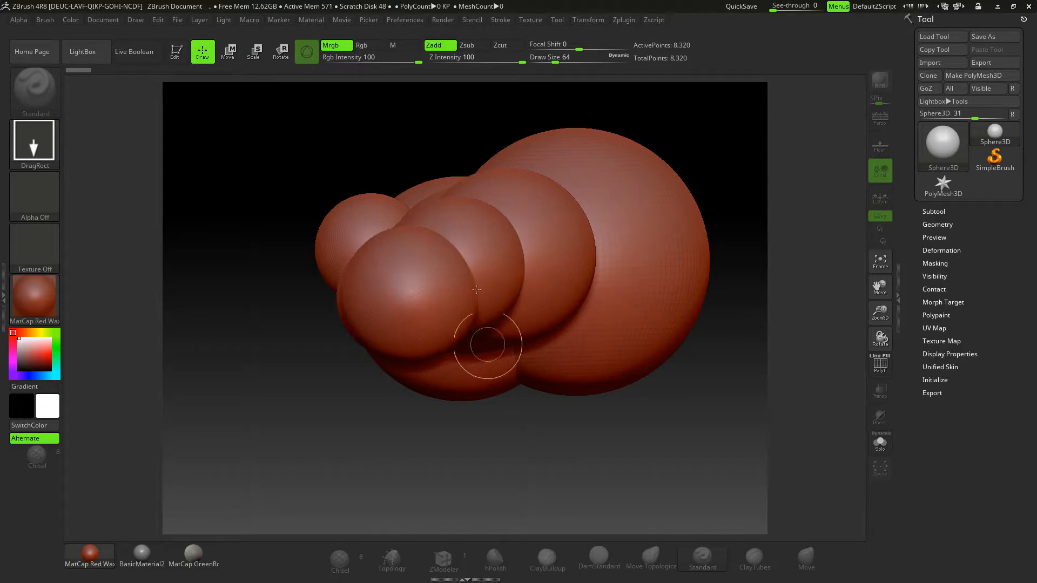
drag(478, 268, 541, 353)
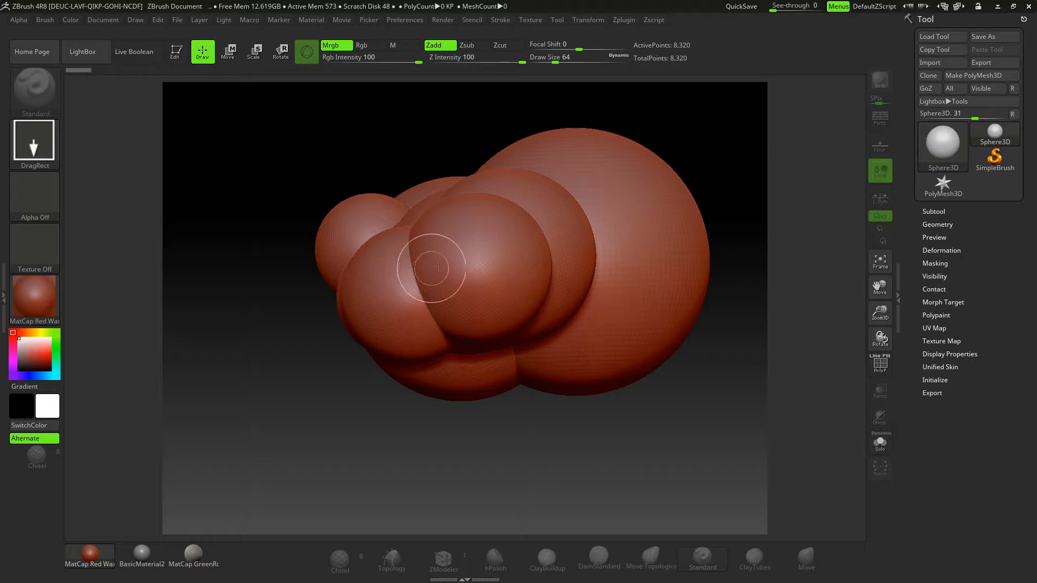
drag(306, 181, 326, 252)
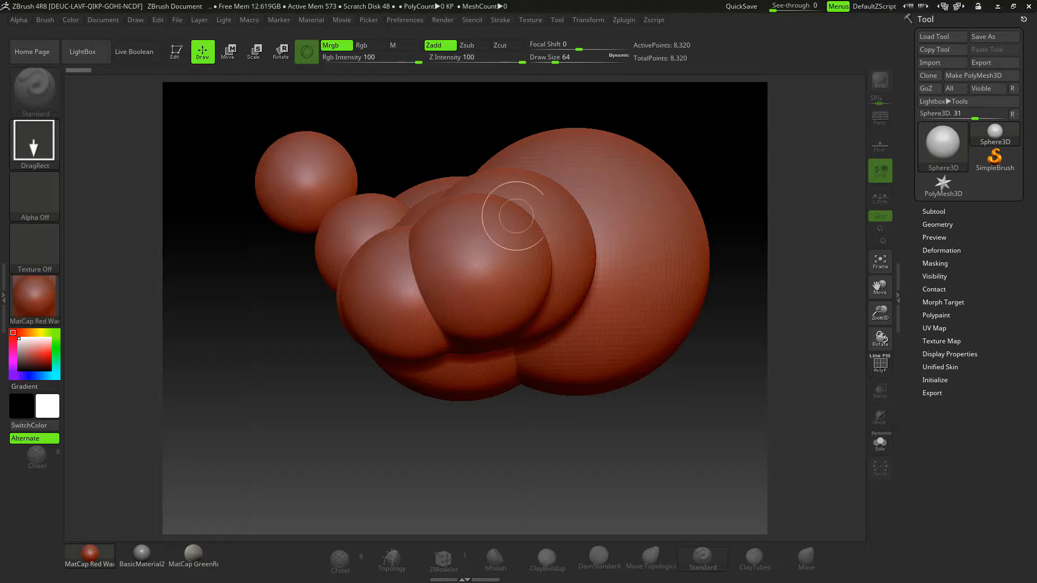
drag(376, 172, 419, 233)
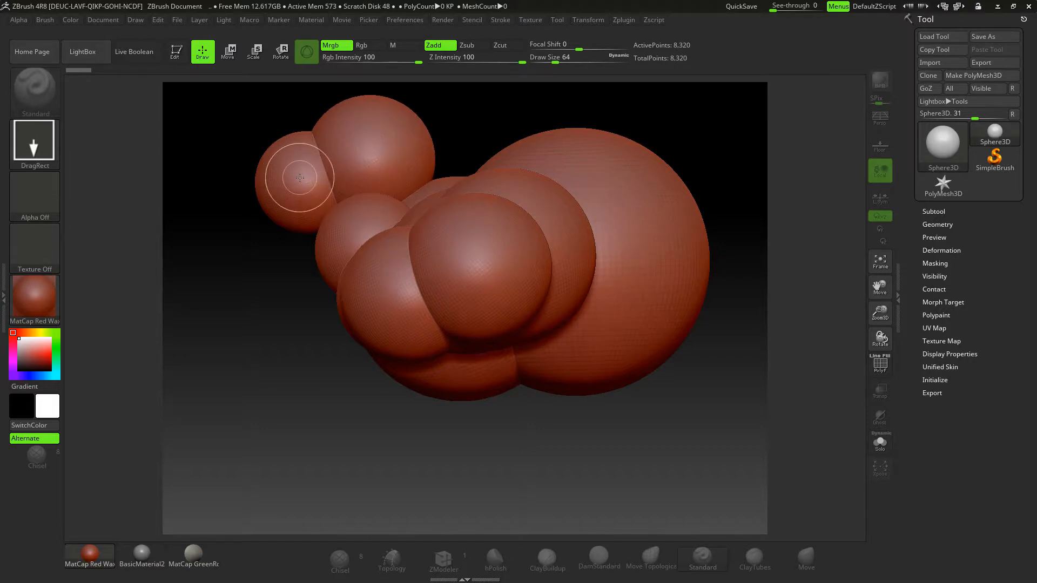
drag(327, 263, 460, 344)
drag(510, 302, 528, 342)
drag(387, 277, 468, 339)
drag(458, 267, 490, 333)
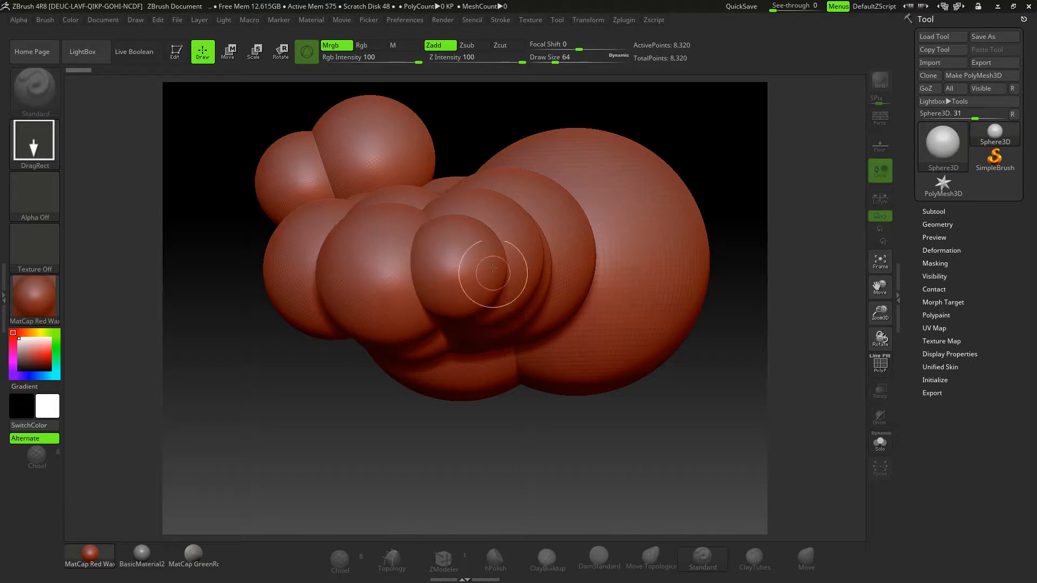
drag(494, 267, 531, 323)
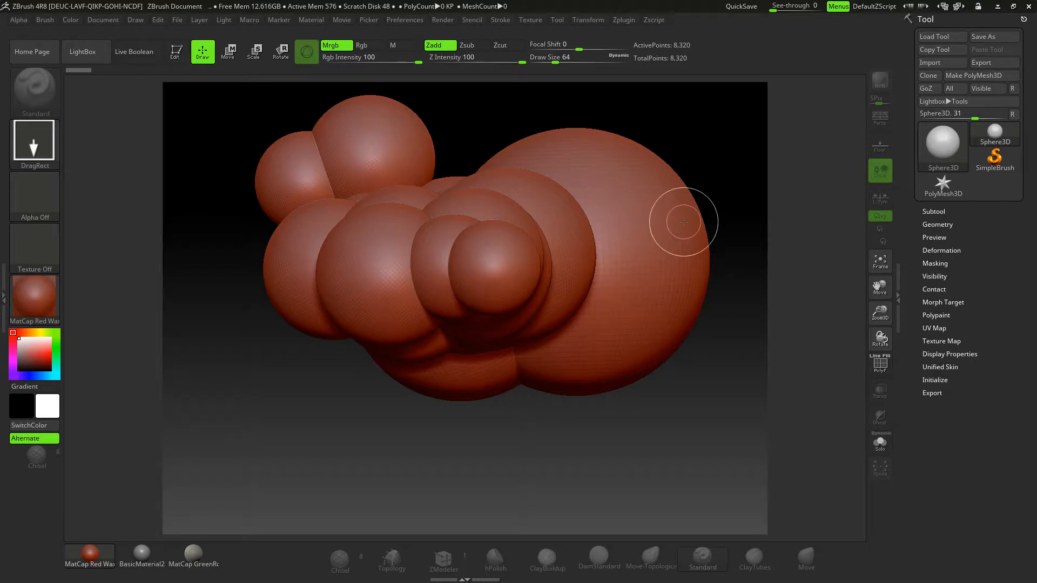
key(ctrl)
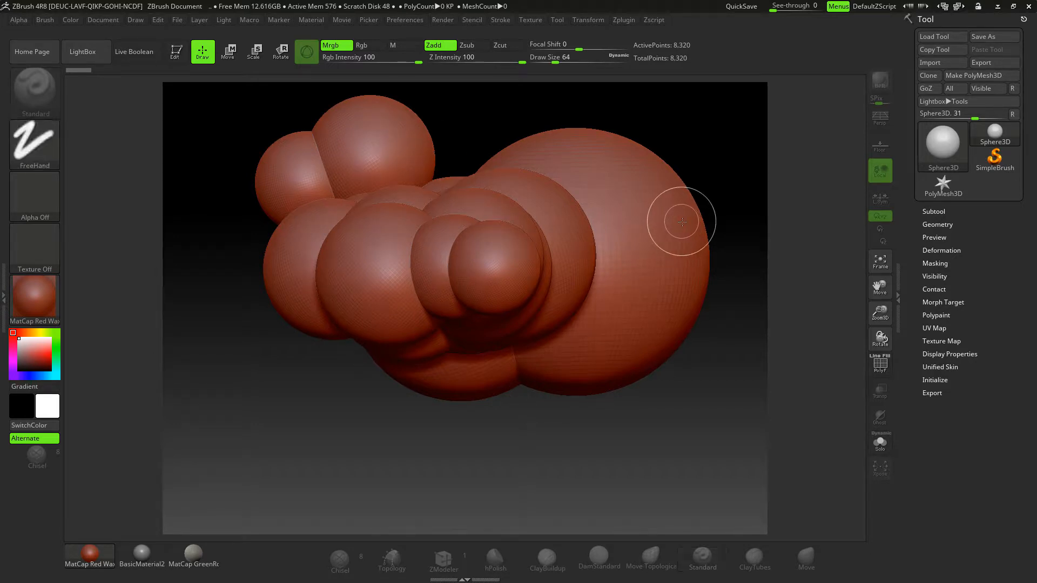
key(ctrl+n)
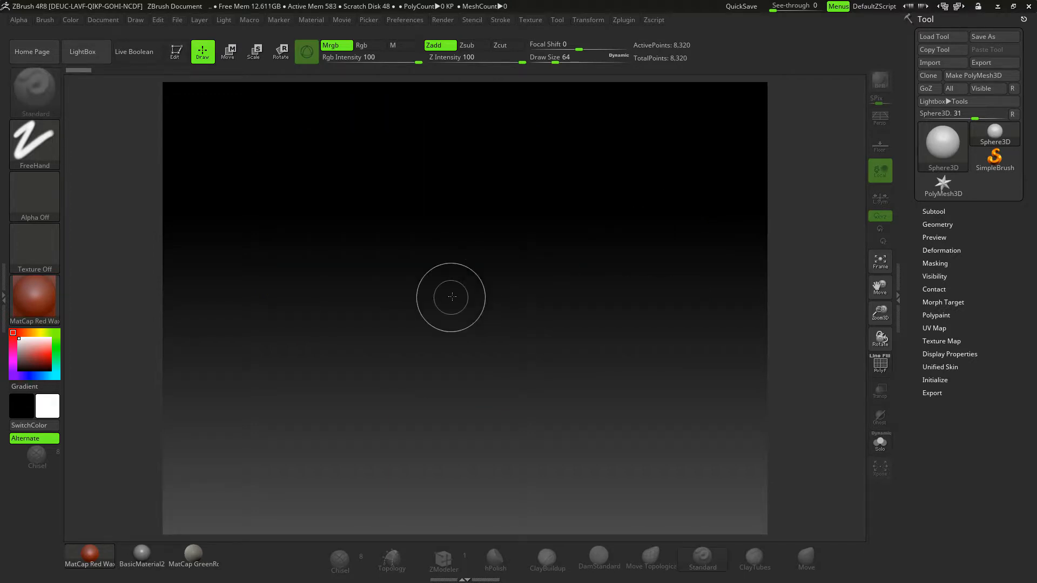
- Put a Sphere3D on the cleared canvas into Edit mode and frame it in the view
click(466, 271)
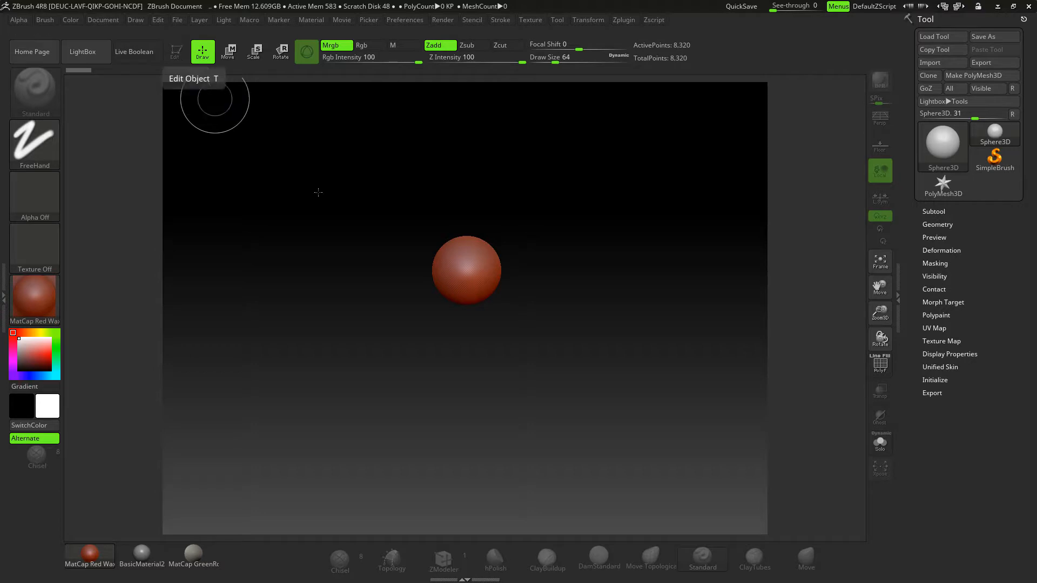
key(ctrl)
key(ctrl+n)
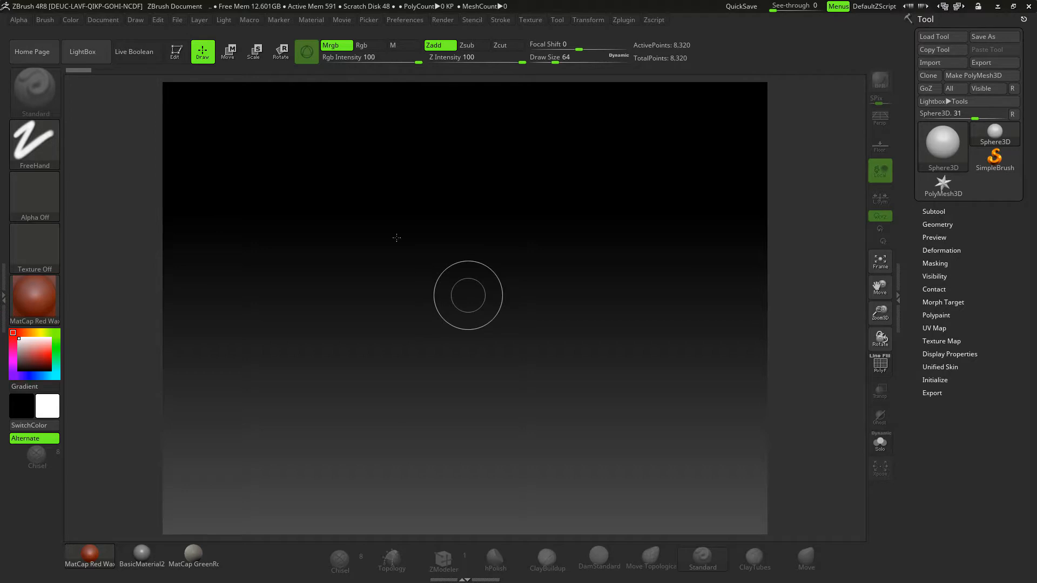
click(175, 54)
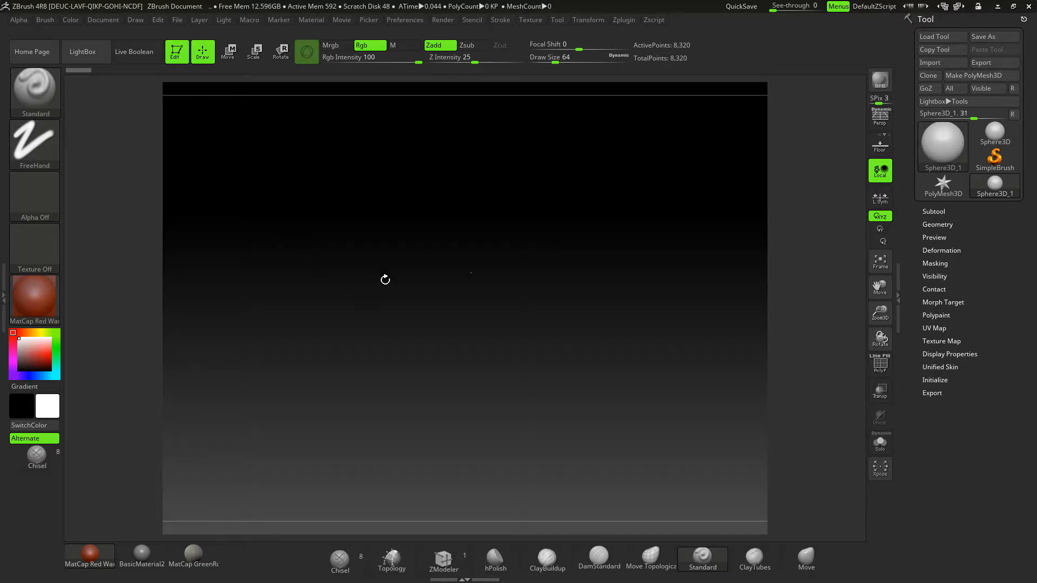
key(f)
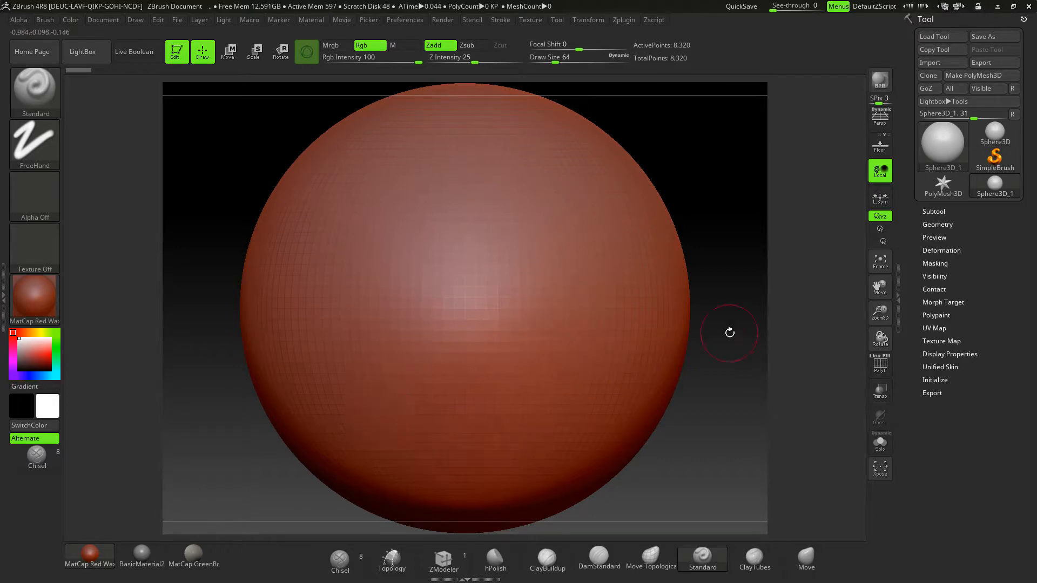
- Swap the edited sphere for the Cube3D mesh and replace the cube with Cone3D
mouse_move(939, 142)
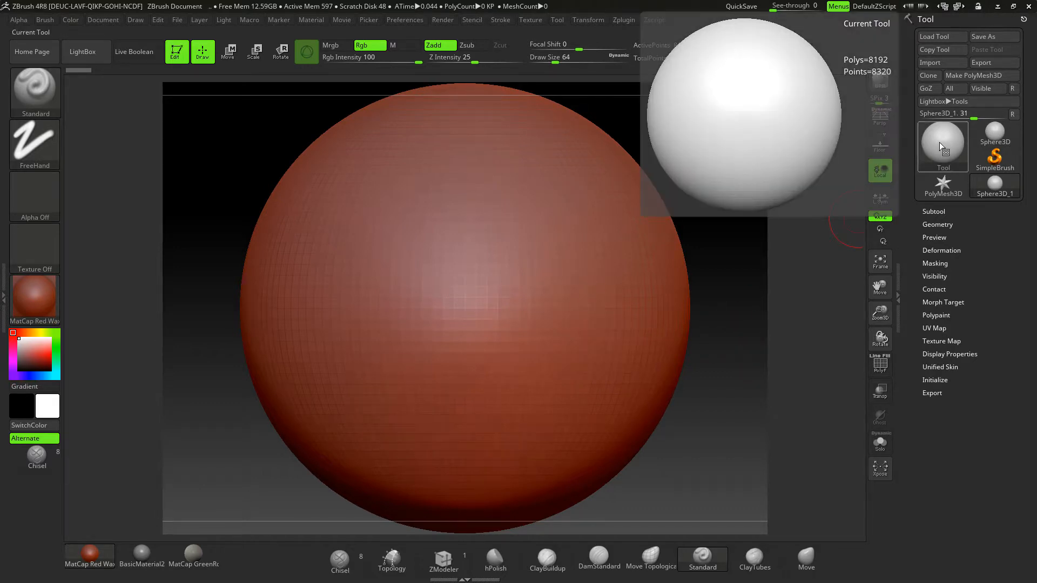
click(939, 141)
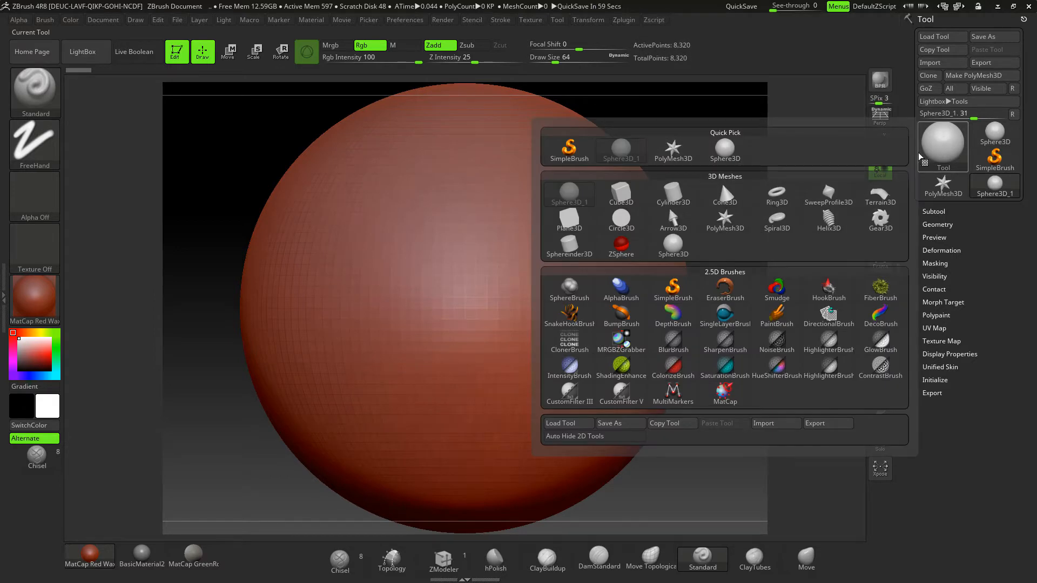
click(622, 197)
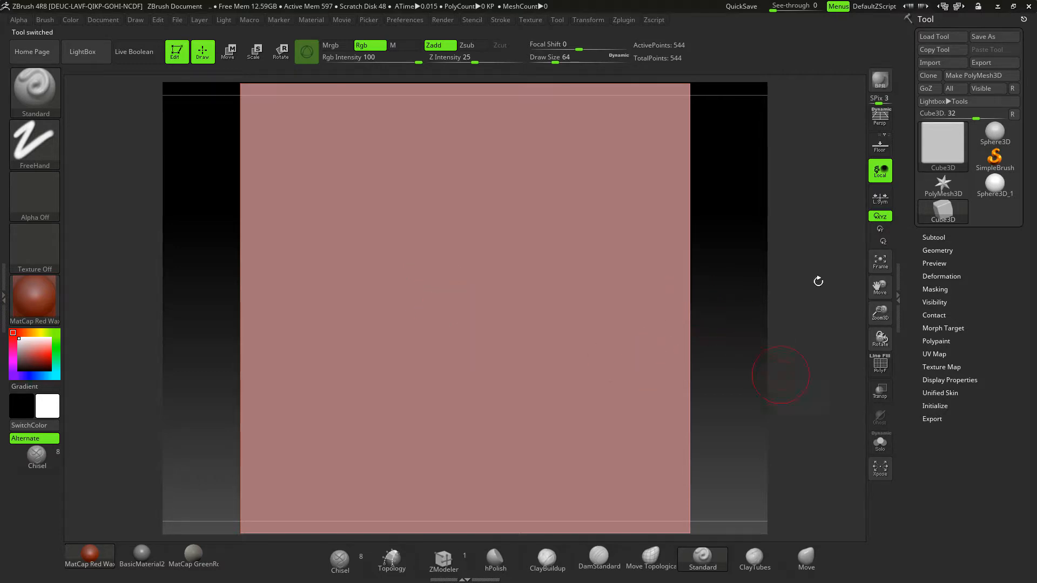
click(929, 138)
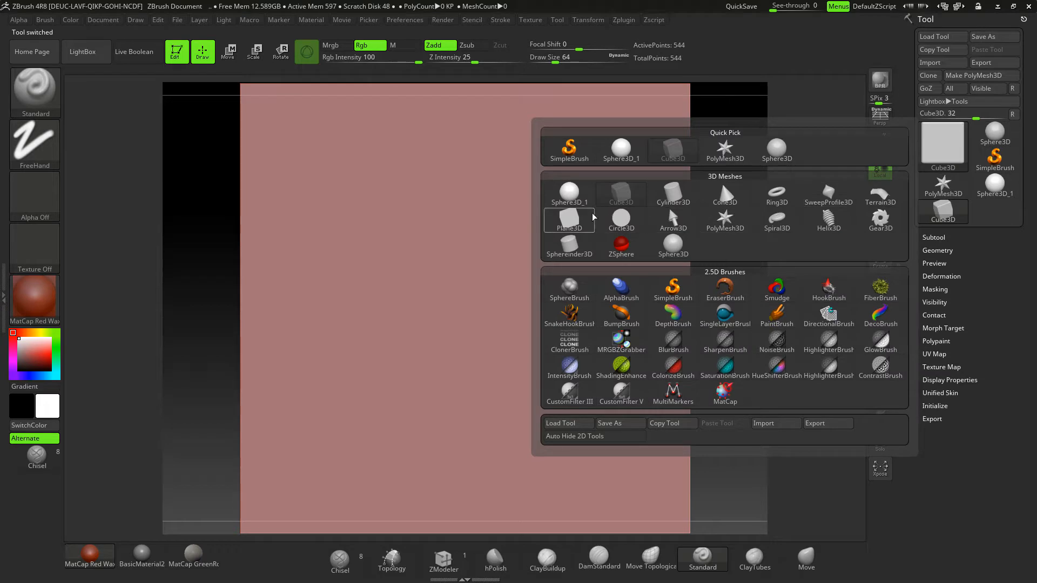
click(721, 198)
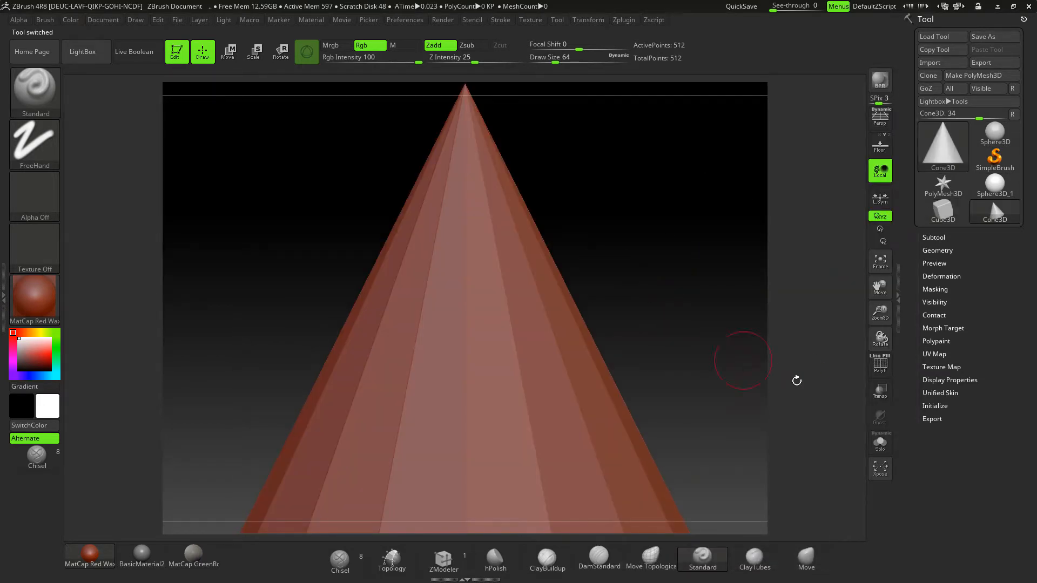
- Show the cone's polyframe wireframe on a floor grid in perspective and inspect it from an angle
click(879, 367)
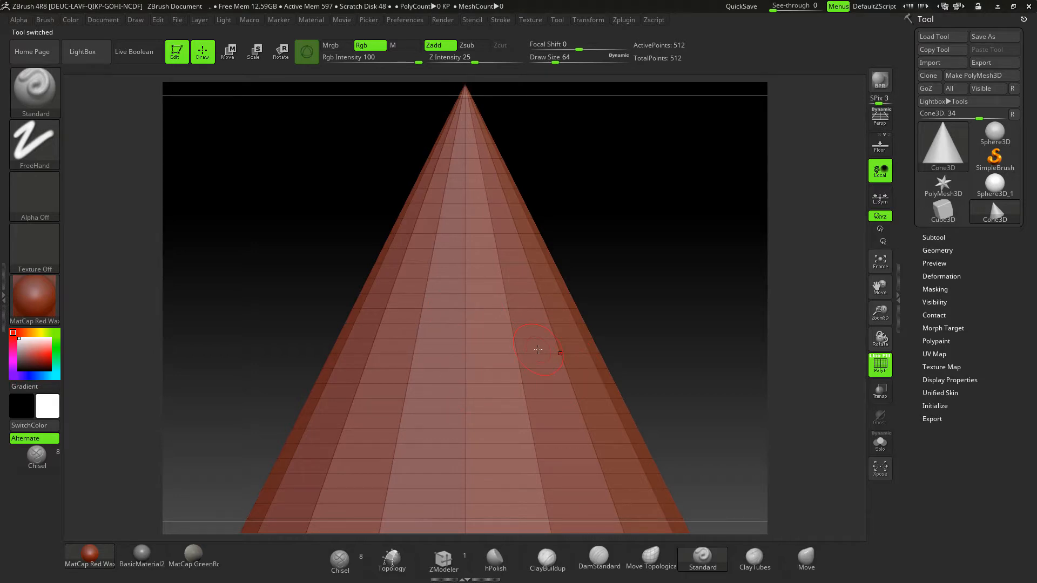
click(879, 148)
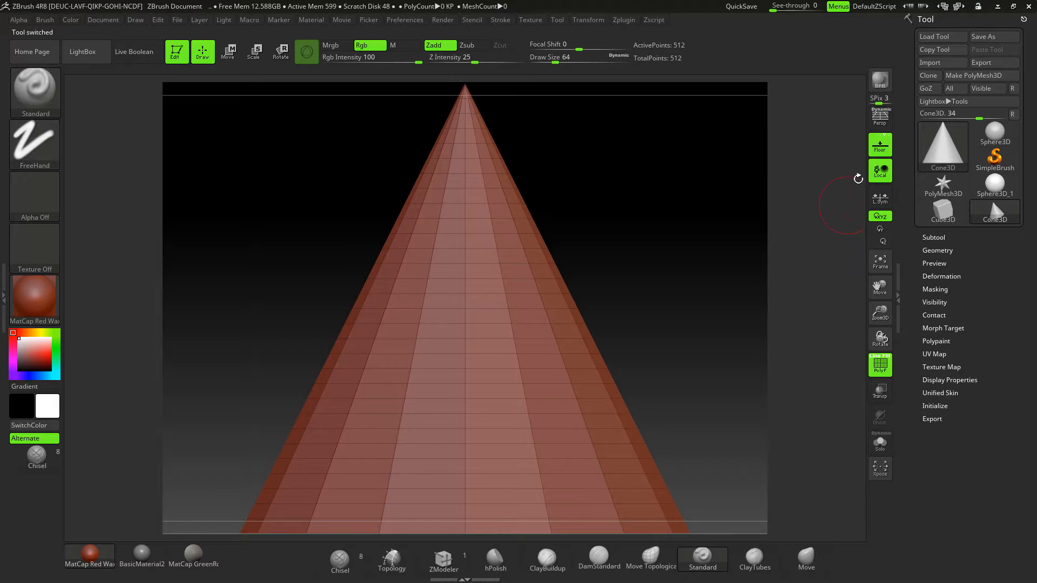
click(879, 123)
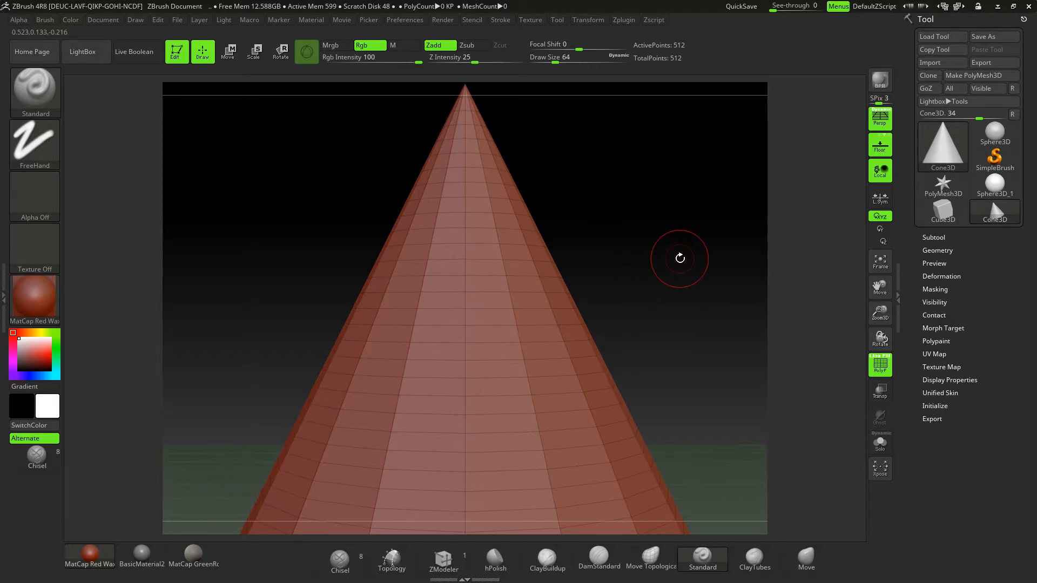
drag(680, 258, 598, 203)
drag(666, 210, 629, 216)
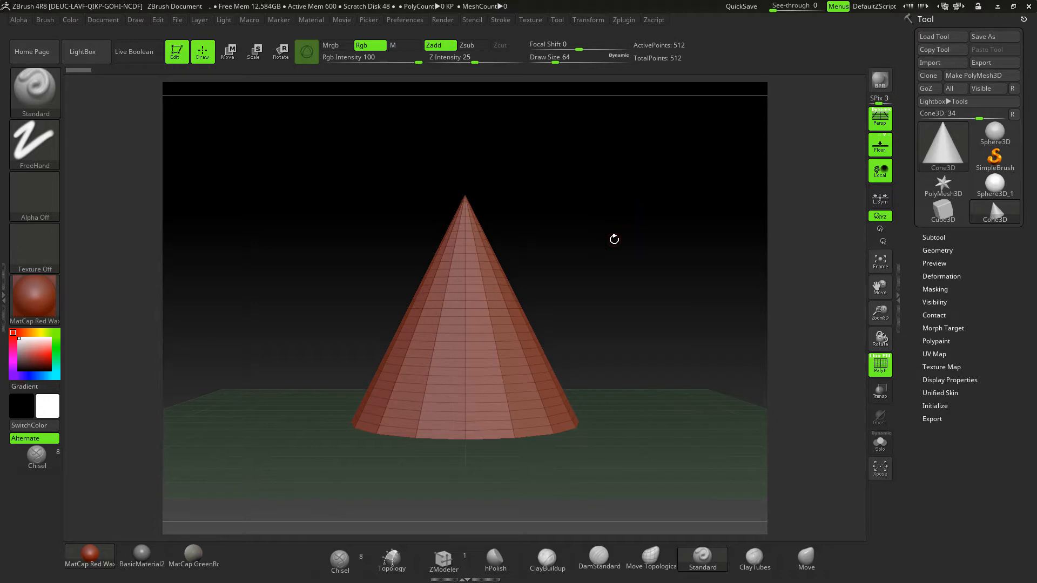
drag(613, 239, 627, 224)
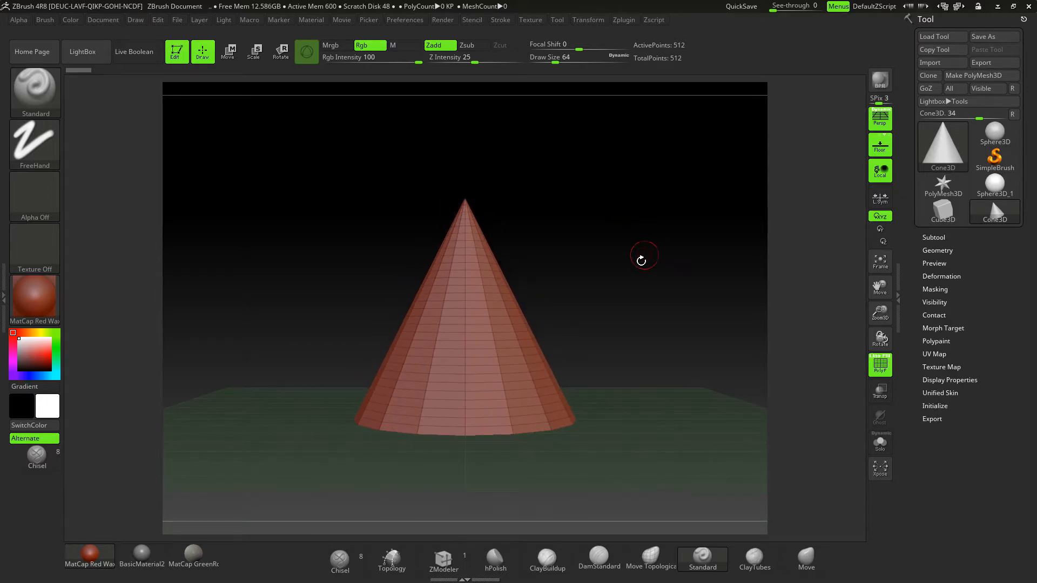
drag(640, 262, 624, 293)
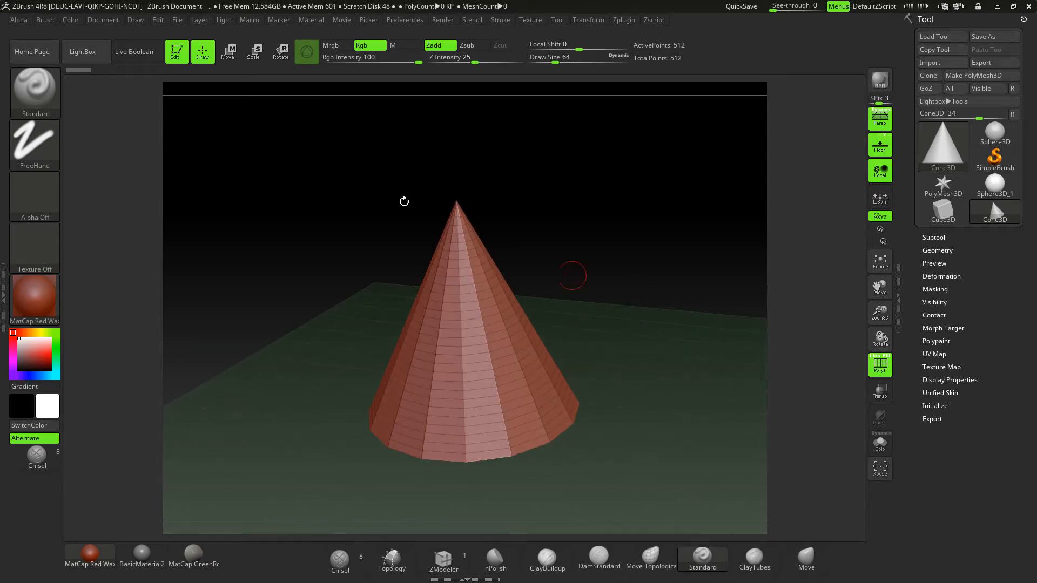
- Rotate the cone with the transform gizmo and undo the rotation
click(282, 56)
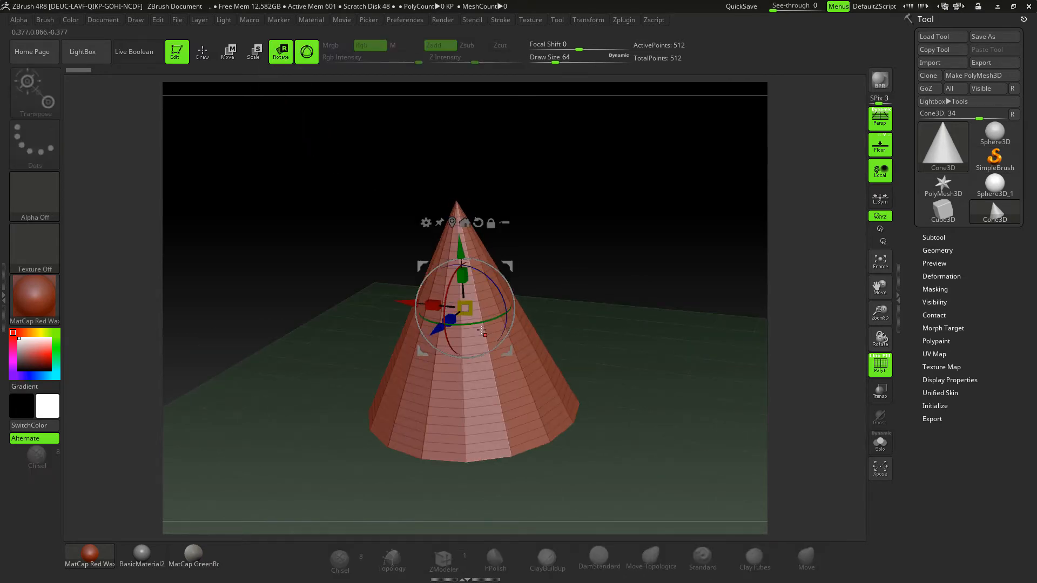
drag(475, 324, 501, 276)
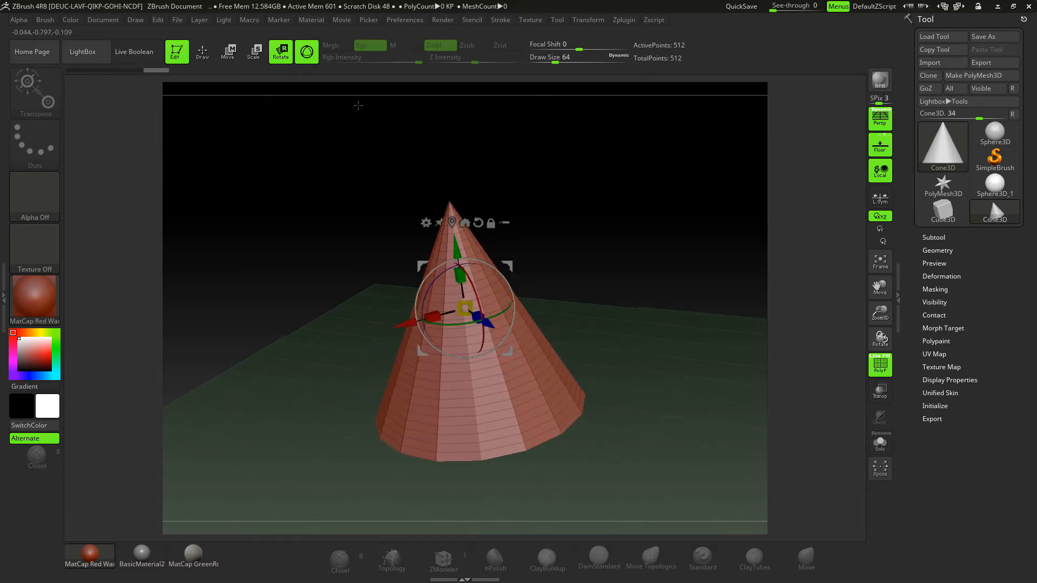
key(ctrl)
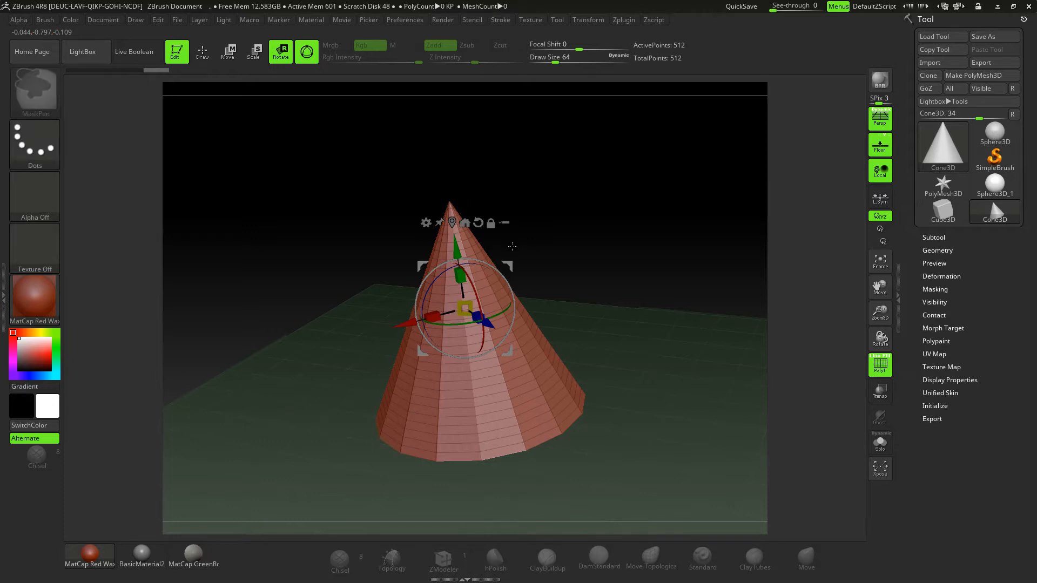
key(ctrl+z)
key(ctrl+z)
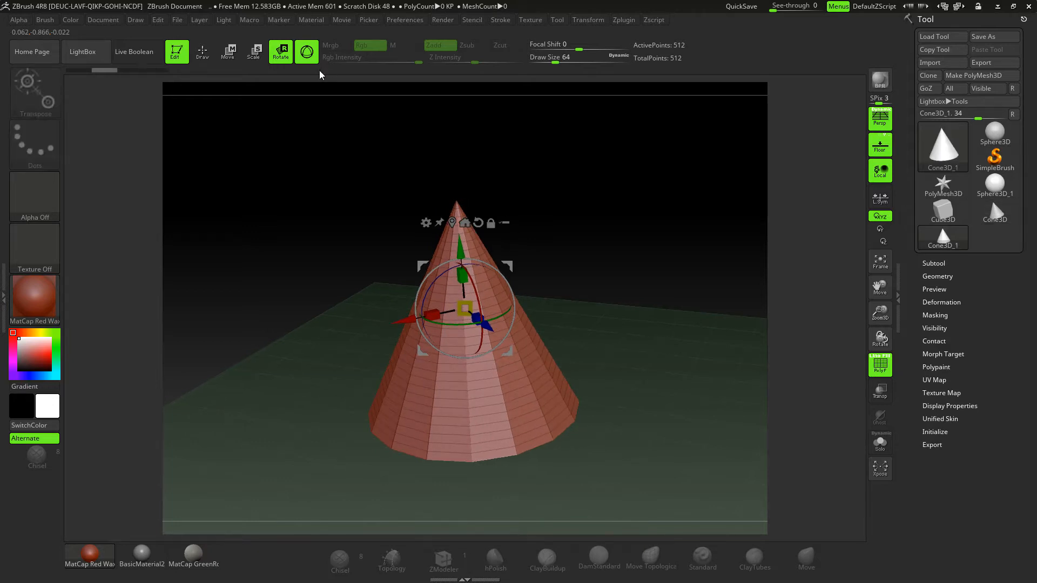
- Turn off the gizmo in favour of the transpose line and convert the cone to a PolyMesh3D
click(308, 58)
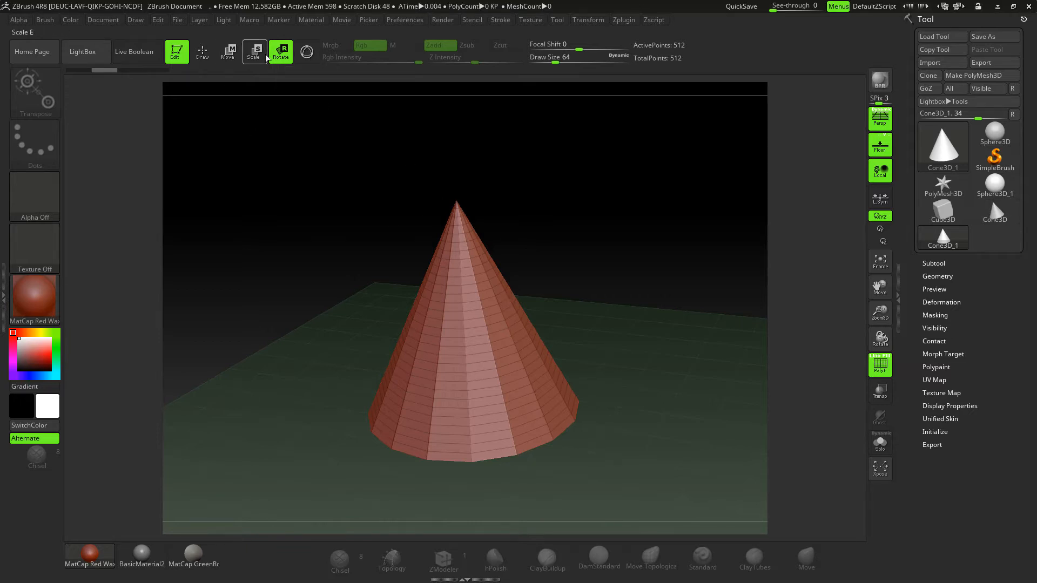
click(236, 57)
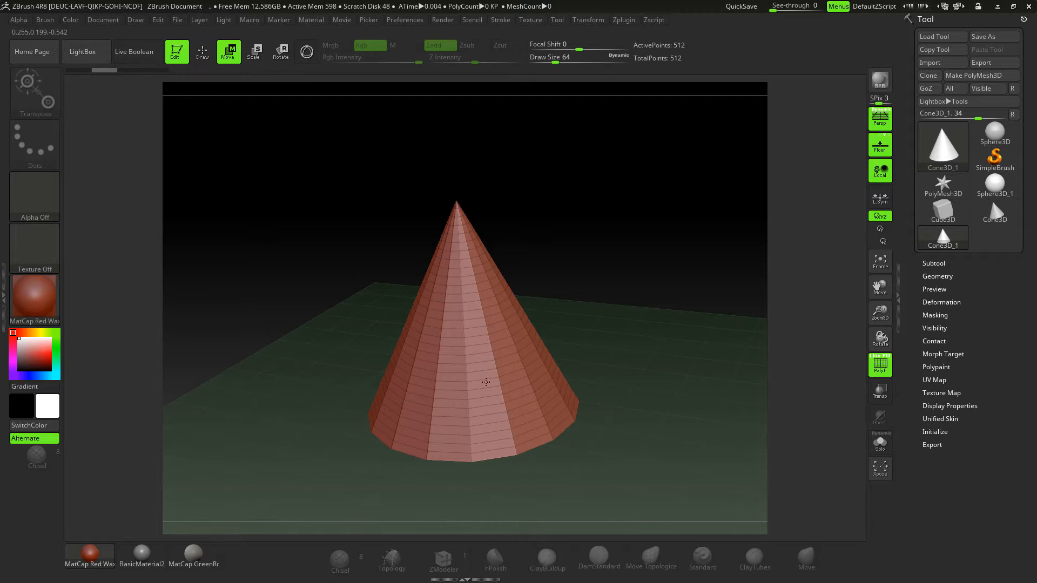
key(r)
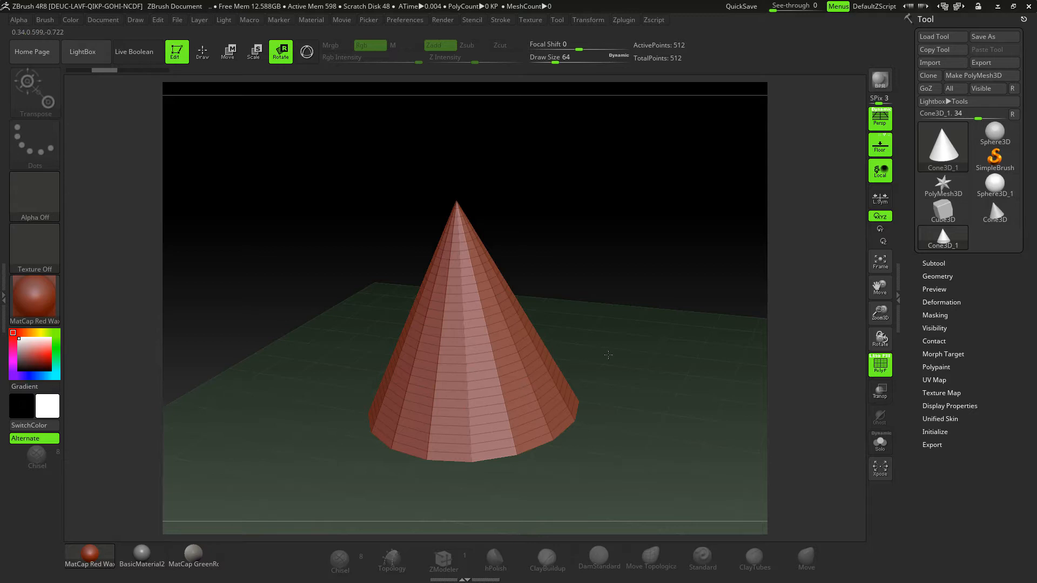
mouse_move(666, 293)
alt+mouse_down()
mouse_move(600, 262)
mouse_move(531, 263)
mouse_move(553, 318)
mouse_move(553, 244)
mouse_move(586, 278)
alt+mouse_up()
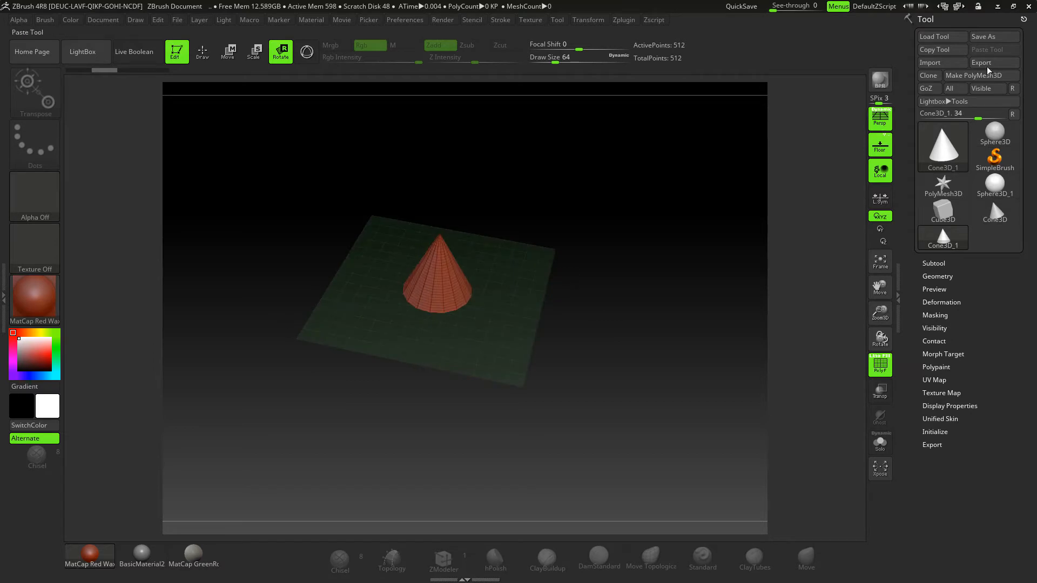
click(971, 78)
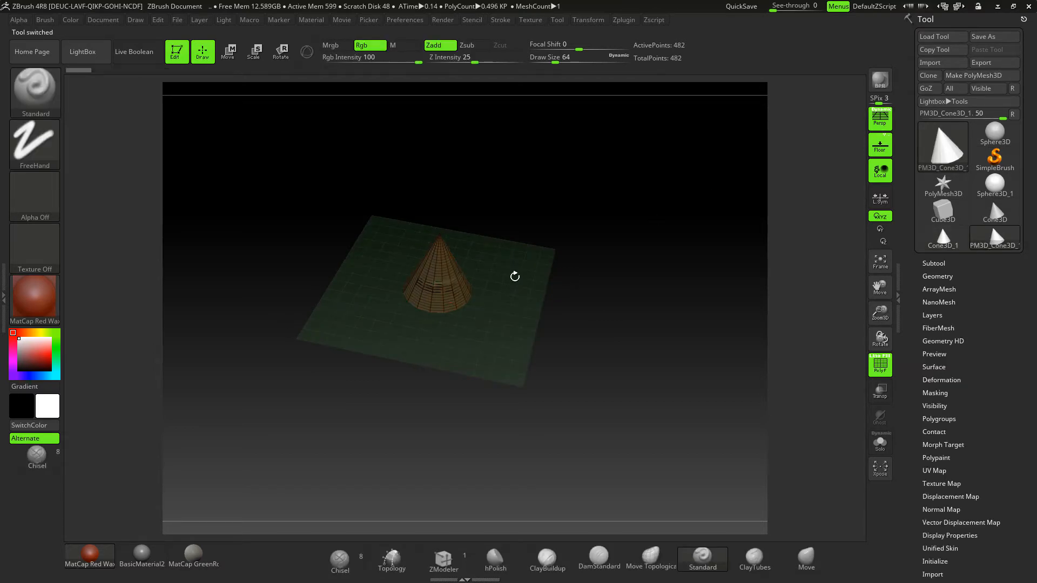
- Draw transpose lines over the cone polymesh and rotate the cone with them
key(e)
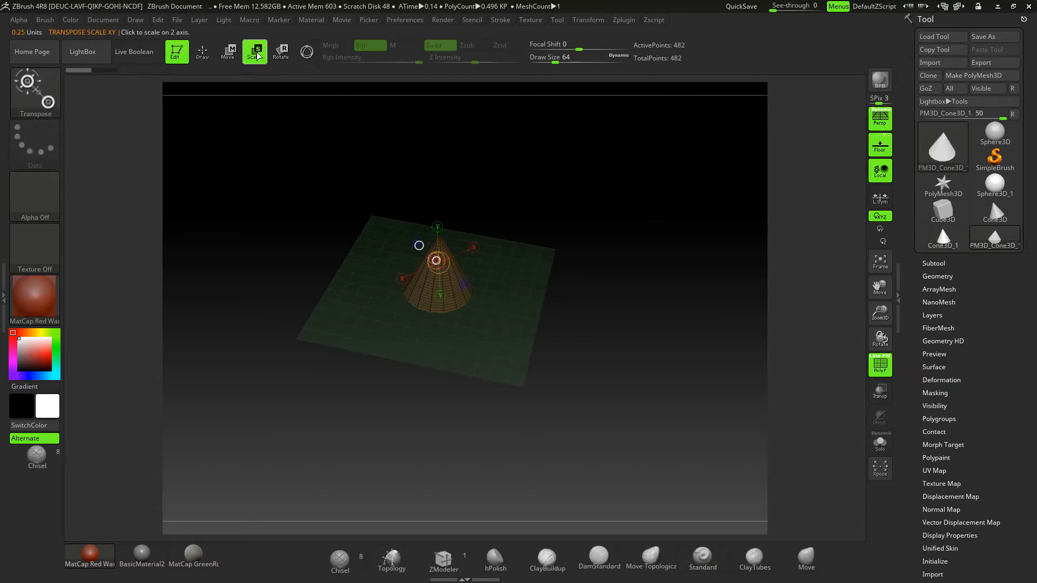
click(281, 56)
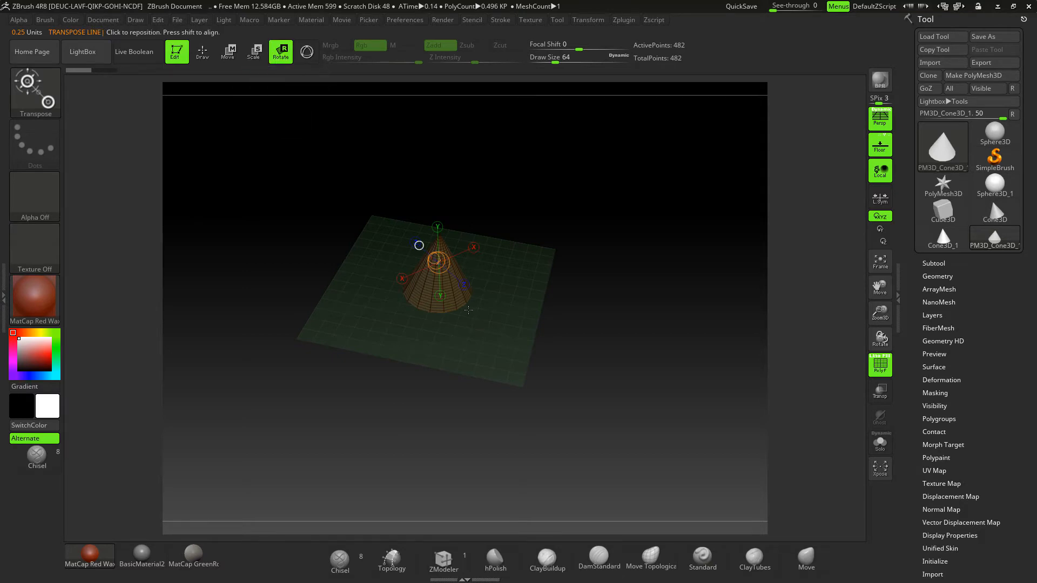
mouse_move(453, 298)
mouse_down()
mouse_move(591, 305)
mouse_move(526, 377)
mouse_move(558, 345)
mouse_move(589, 268)
mouse_up()
alt+drag(600, 185, 404, 346)
drag(351, 321, 632, 301)
drag(360, 204, 571, 245)
drag(578, 346, 563, 284)
alt+drag(451, 226, 491, 154)
- Switch the transpose line to Scale and adjust the cone with its middle and end circles
click(254, 54)
mouse_move(530, 250)
mouse_down()
mouse_move(673, 284)
mouse_move(535, 258)
mouse_up()
drag(668, 249, 596, 272)
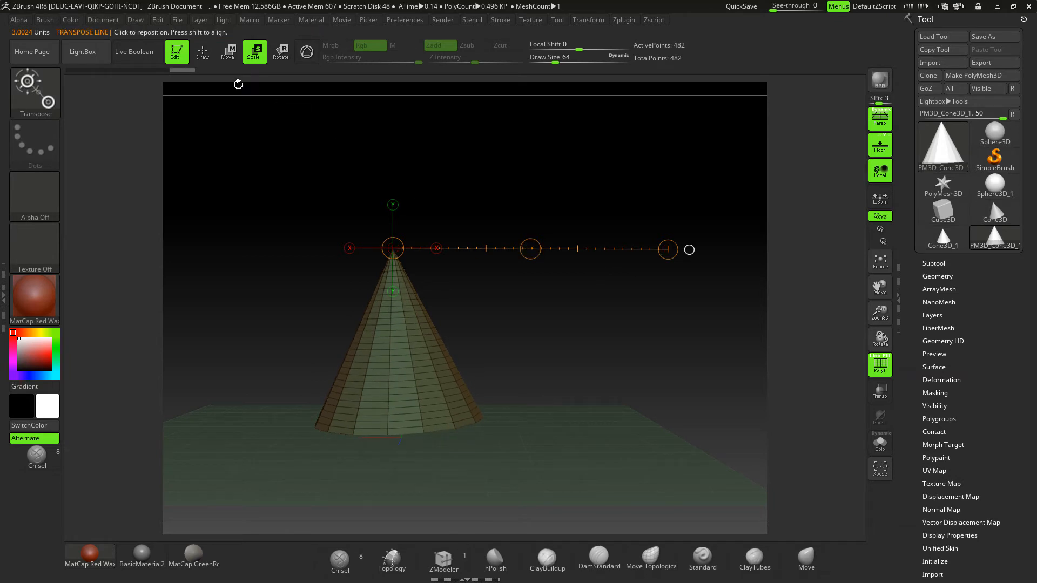
- Clear the cone from the canvas outside Edit mode, and draw a single Helix3D in Edit mode
click(176, 54)
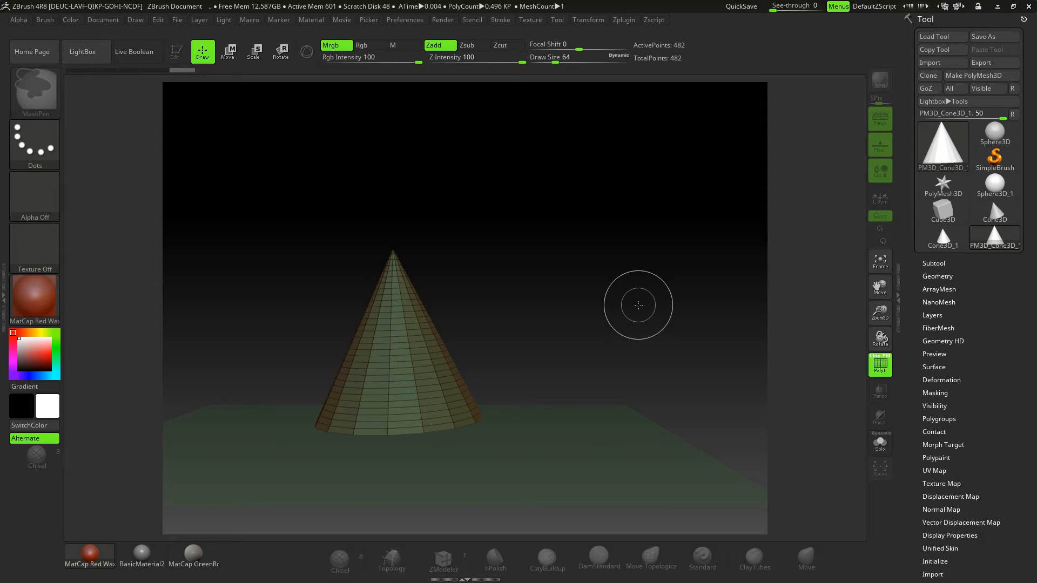
key(ctrl+n)
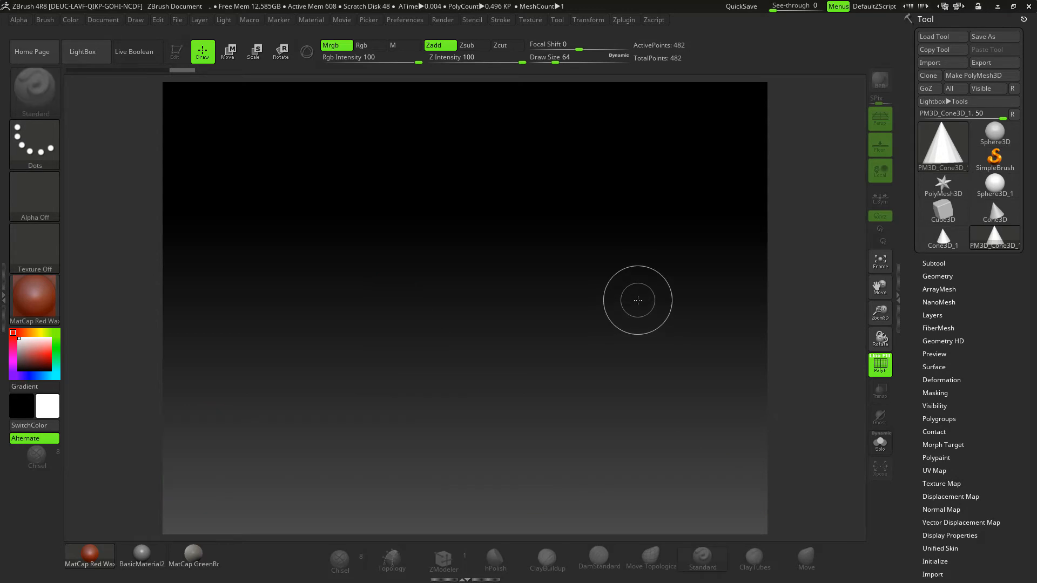
click(953, 153)
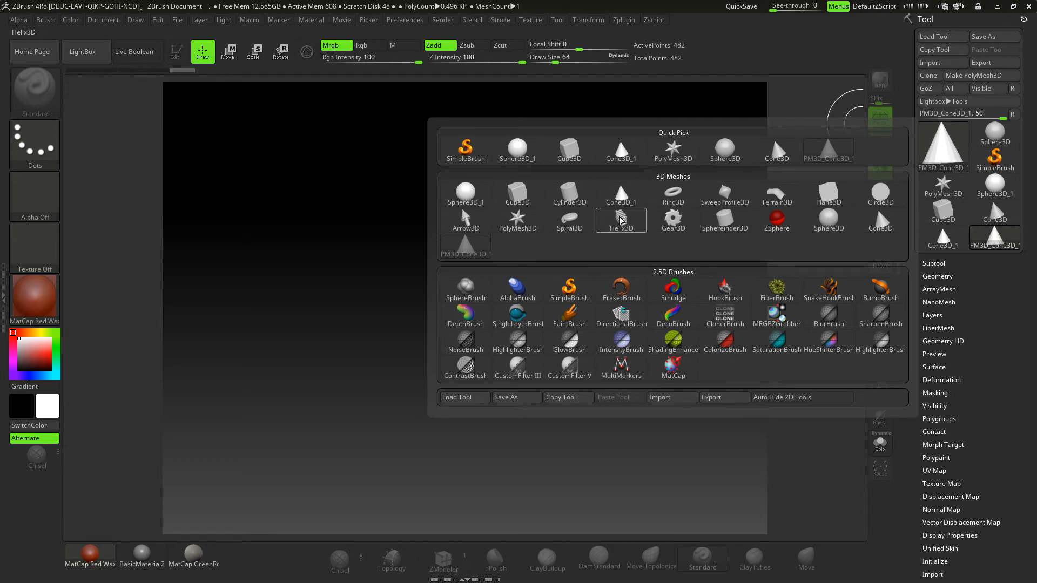
click(620, 218)
click(472, 279)
mouse_move(476, 299)
mouse_down()
mouse_move(479, 352)
mouse_move(462, 441)
mouse_up()
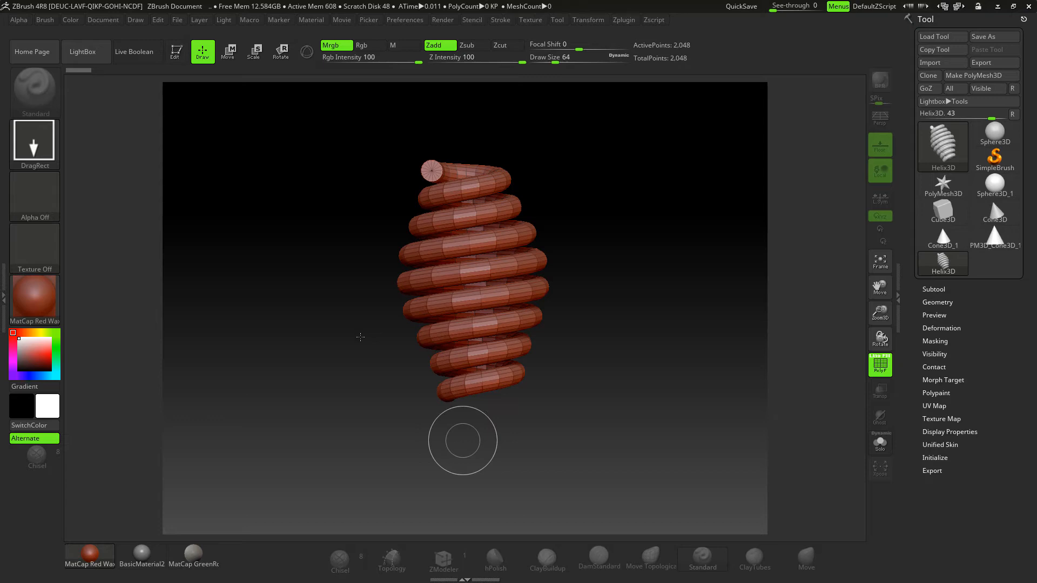
click(175, 53)
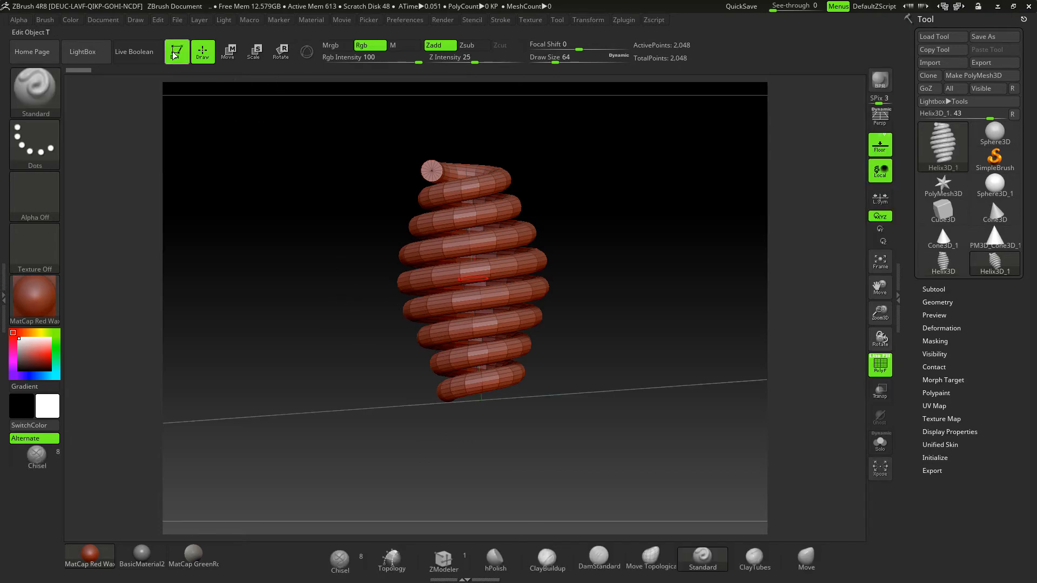
- Hide the floor grid and toggle perspective distortion on and back off for the helix
drag(664, 246, 797, 163)
click(884, 154)
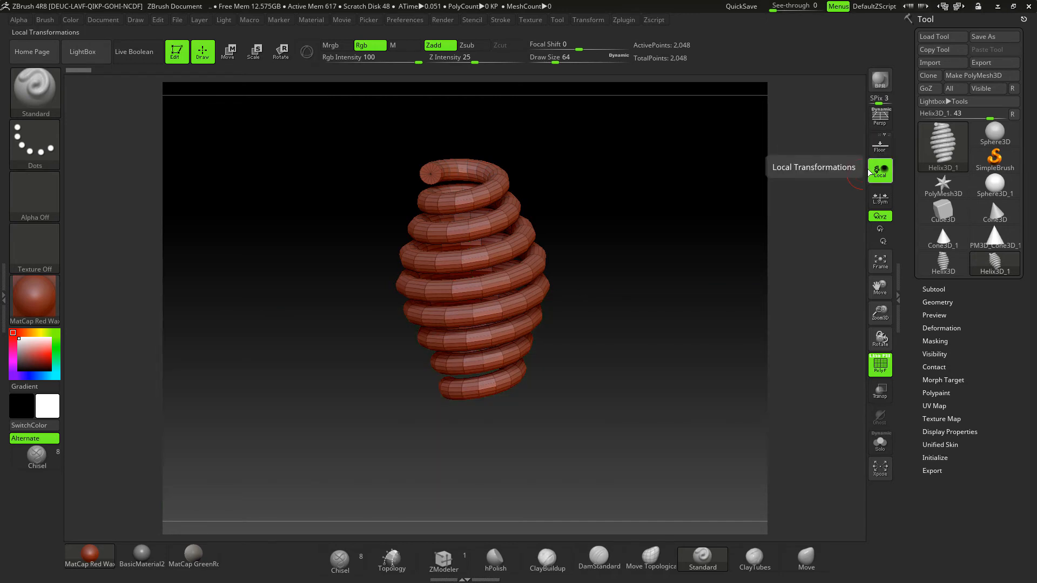
click(880, 120)
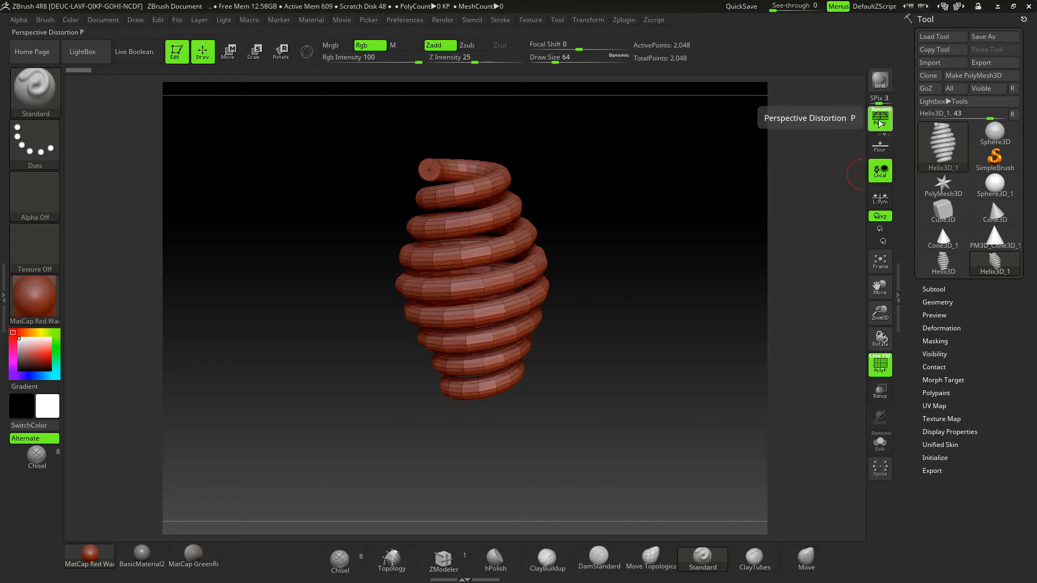
click(881, 120)
- Examine the helix from free angles and snapped end-on and side views, and frame it
mouse_move(706, 248)
mouse_down()
mouse_move(546, 294)
mouse_move(732, 326)
mouse_move(583, 324)
mouse_move(669, 313)
mouse_move(593, 327)
mouse_move(658, 343)
mouse_move(618, 355)
mouse_move(634, 343)
mouse_up()
mouse_move(651, 295)
mouse_down()
mouse_move(488, 322)
mouse_move(702, 164)
mouse_move(659, 213)
mouse_move(616, 299)
mouse_move(551, 286)
mouse_move(583, 307)
mouse_move(614, 225)
mouse_move(659, 279)
mouse_up()
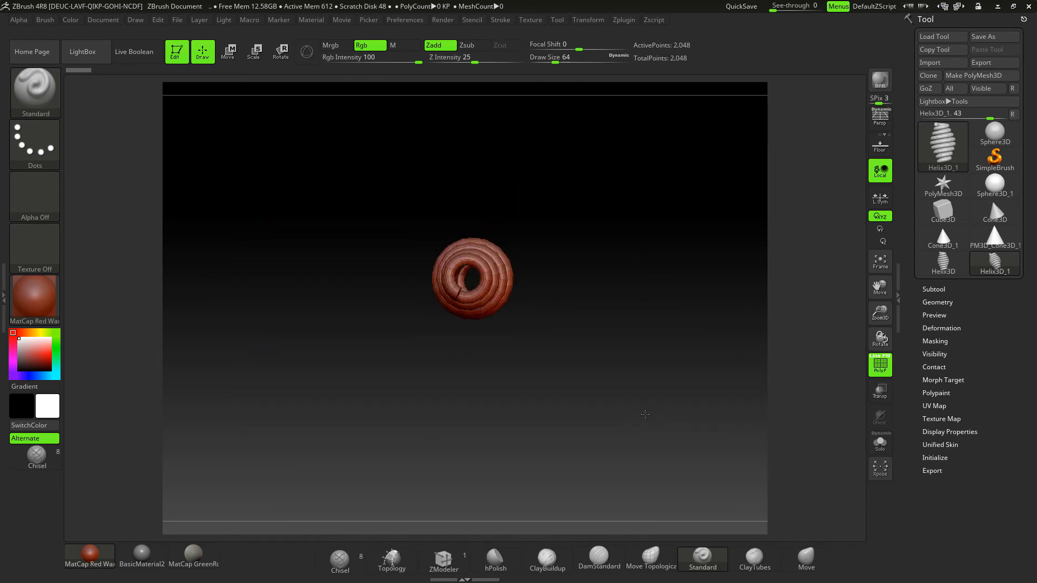
drag(640, 412, 600, 362)
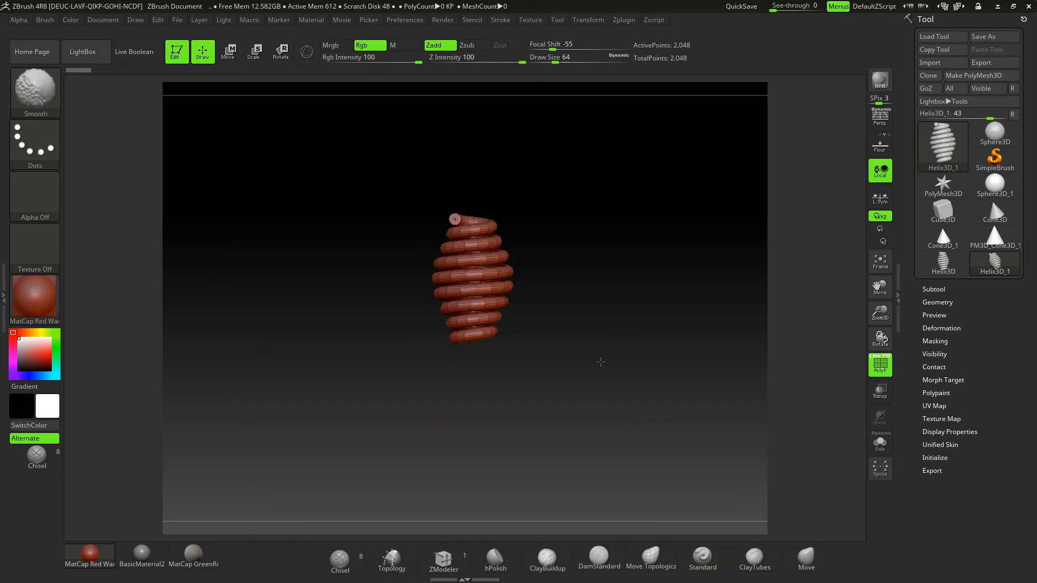
drag(594, 310, 576, 309)
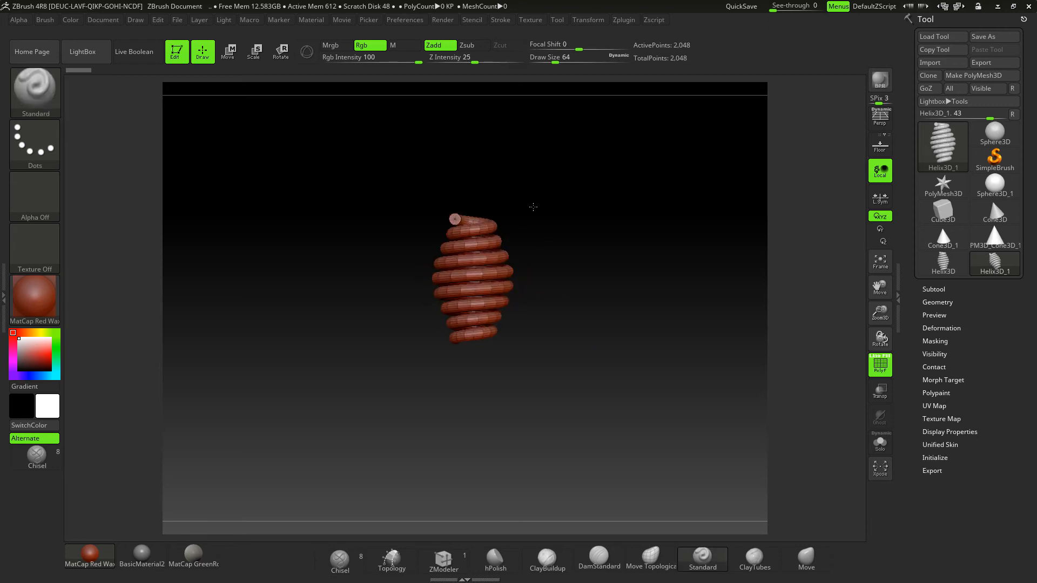
key(shift)
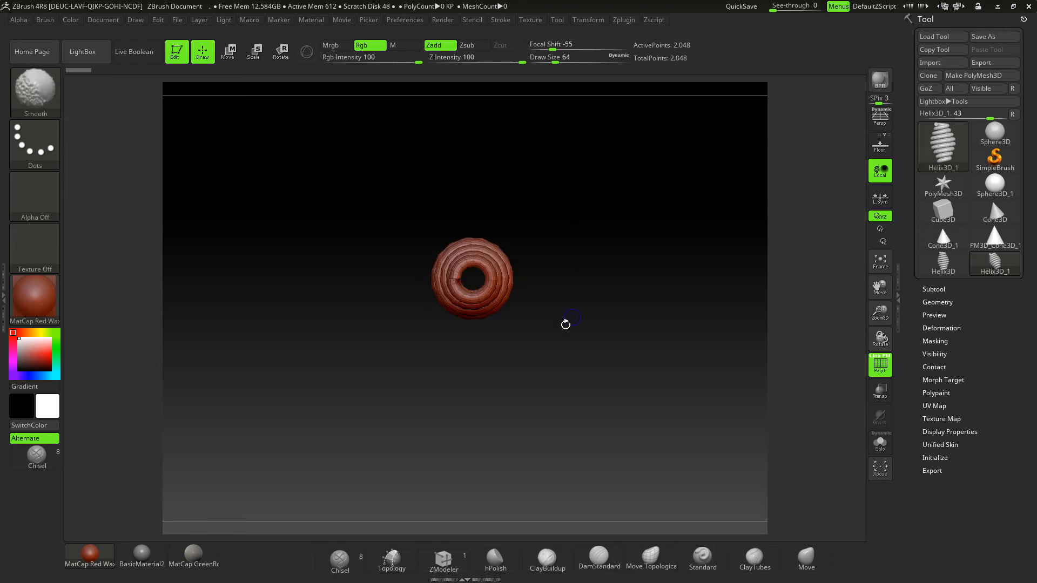
shift+drag(565, 346, 555, 231)
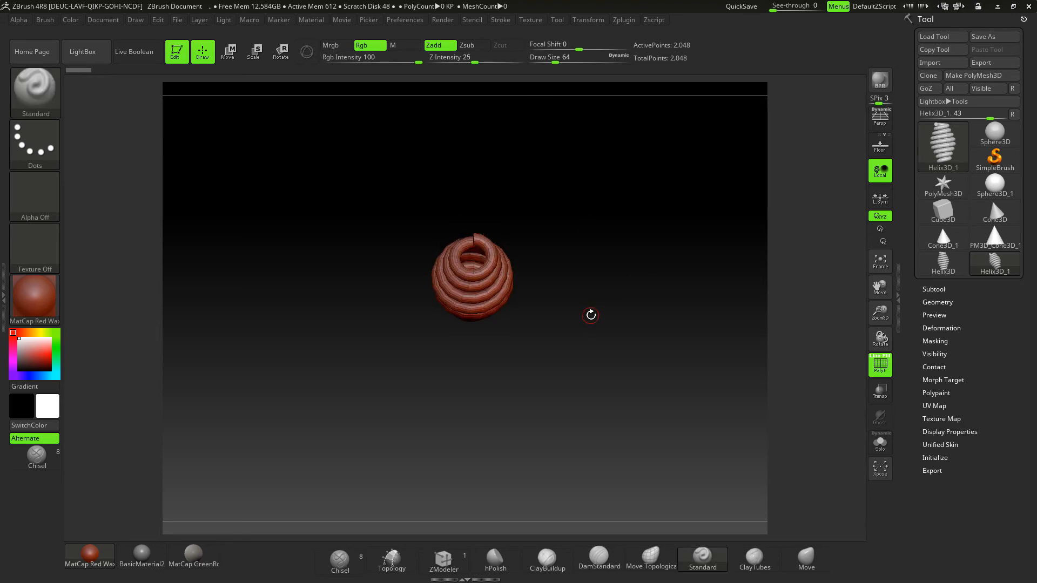
drag(598, 256, 646, 247)
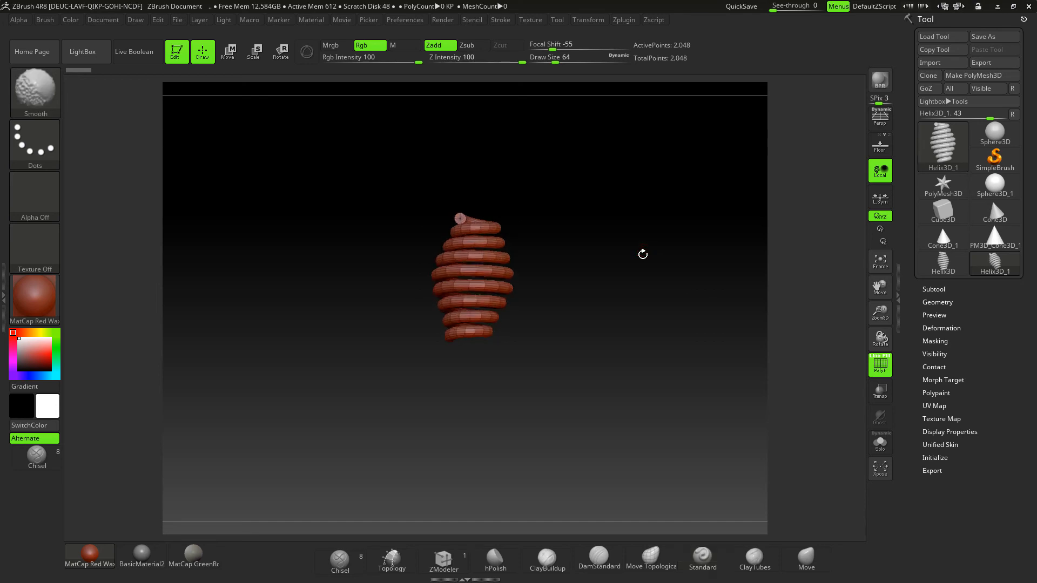
key(f)
drag(680, 295, 628, 285)
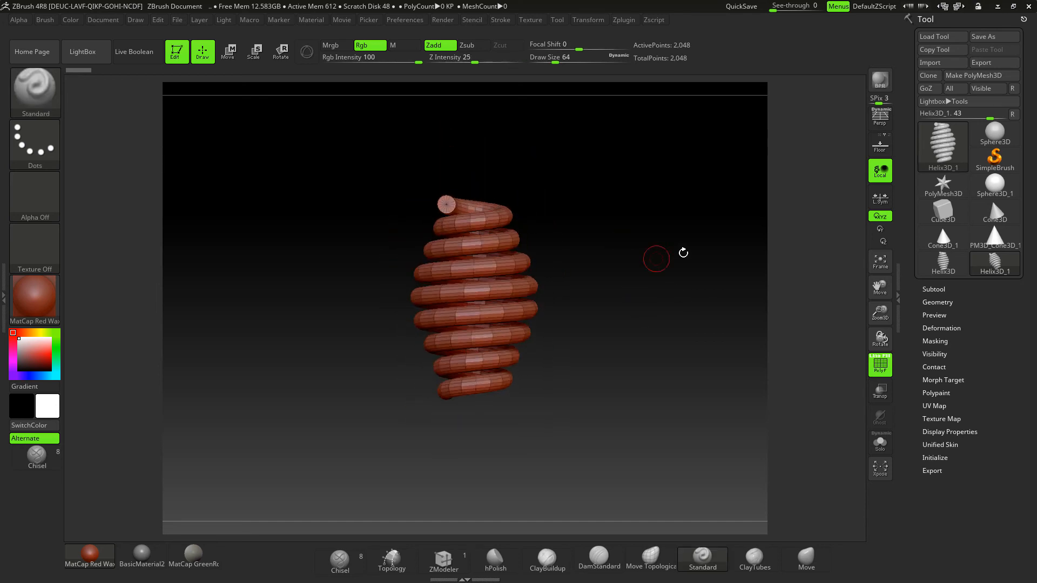
- Subdivide the helix twice and hide its polyframe wireframe
click(932, 302)
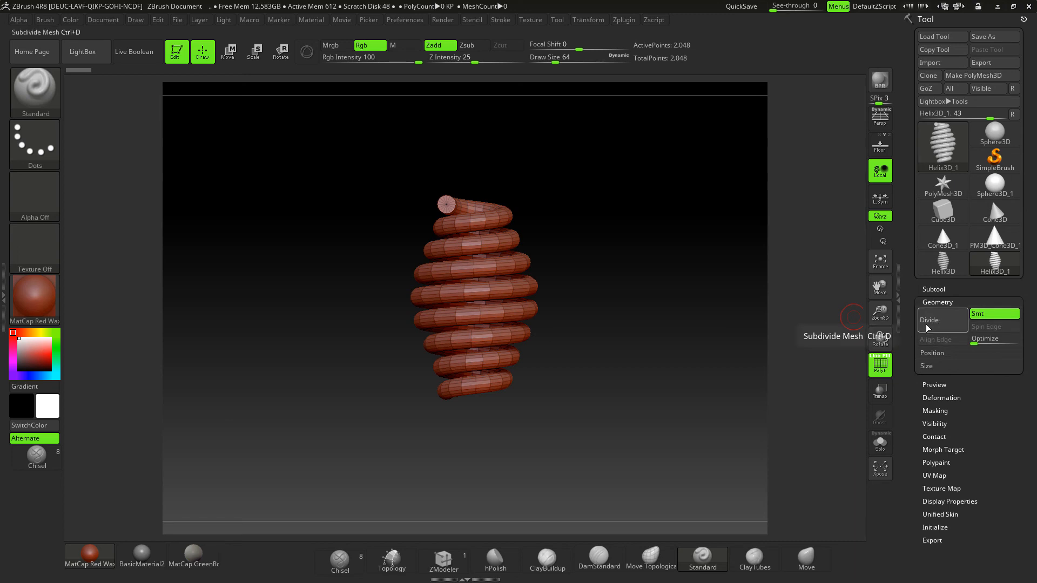
click(925, 324)
click(919, 329)
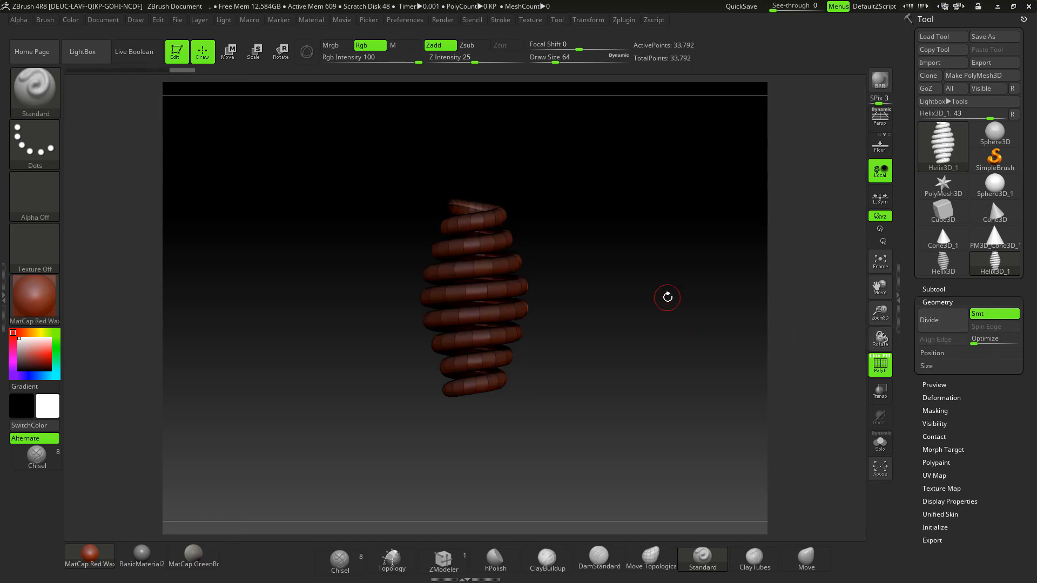
alt+drag(668, 297, 686, 367)
click(875, 363)
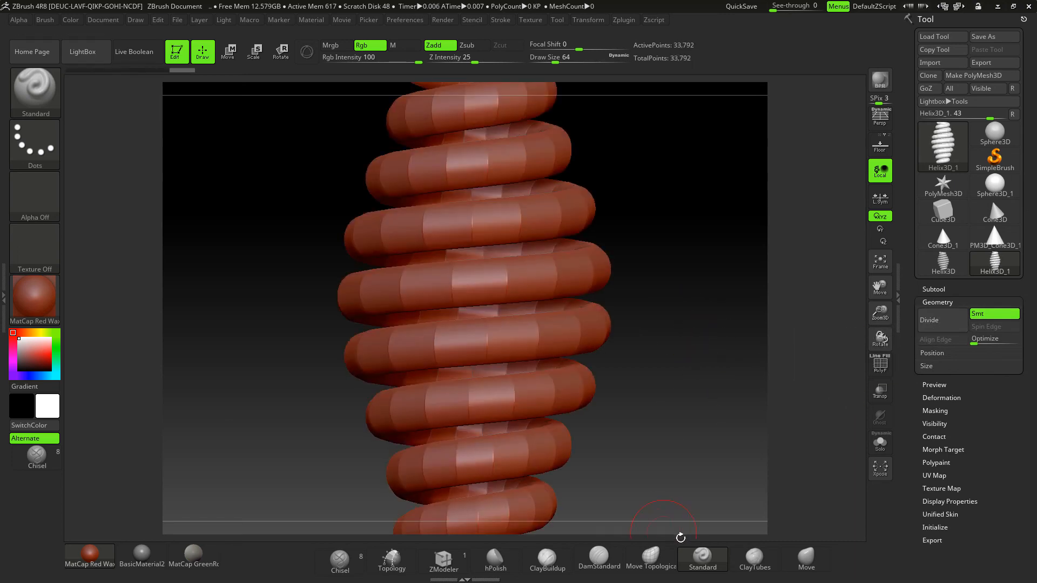
- Try a ClayTubes stroke on the helix primitive, and convert the helix to a PolyMesh3D
click(751, 558)
click(486, 349)
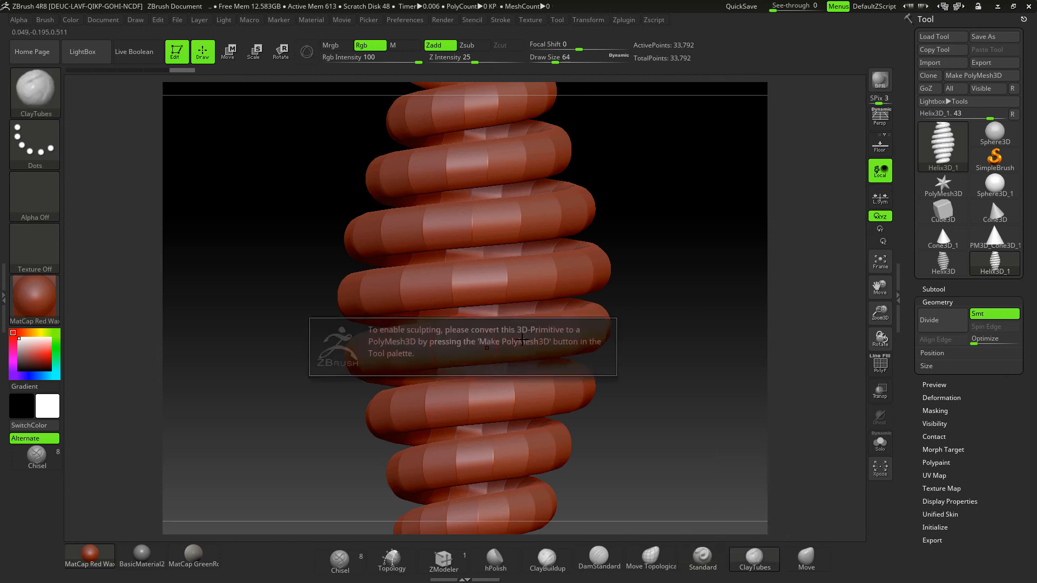
click(958, 78)
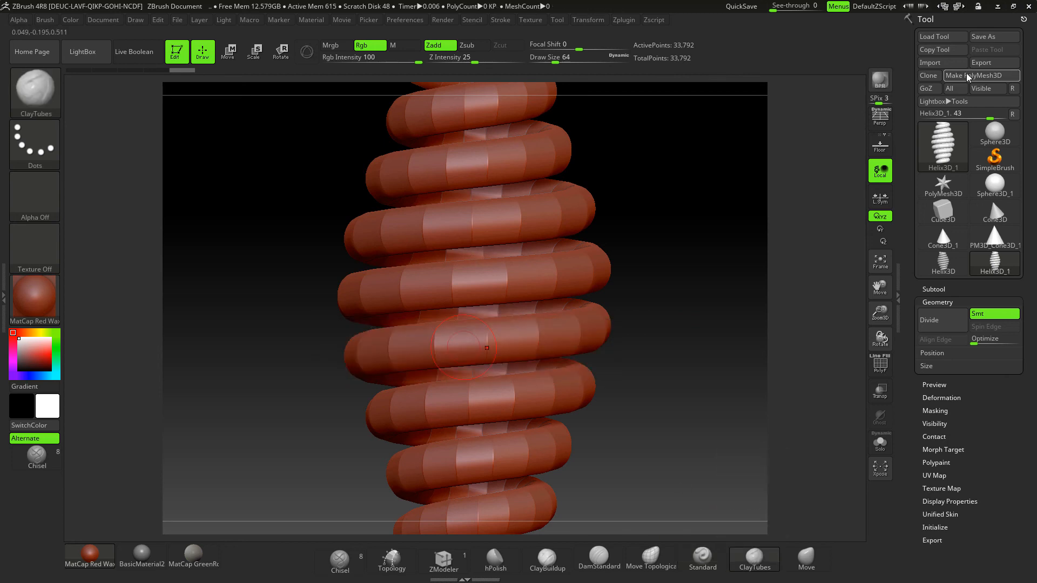
- Sculpt a ClayTubes stroke along a middle coil and pull the edge of the coil above outward with the Move brush
drag(486, 333, 568, 326)
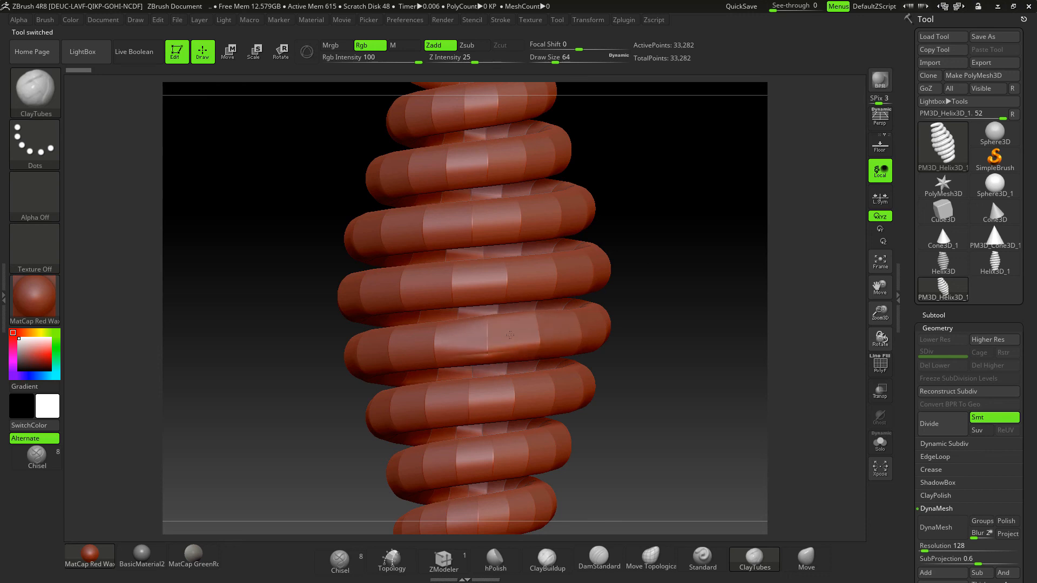
click(795, 558)
drag(597, 267, 648, 267)
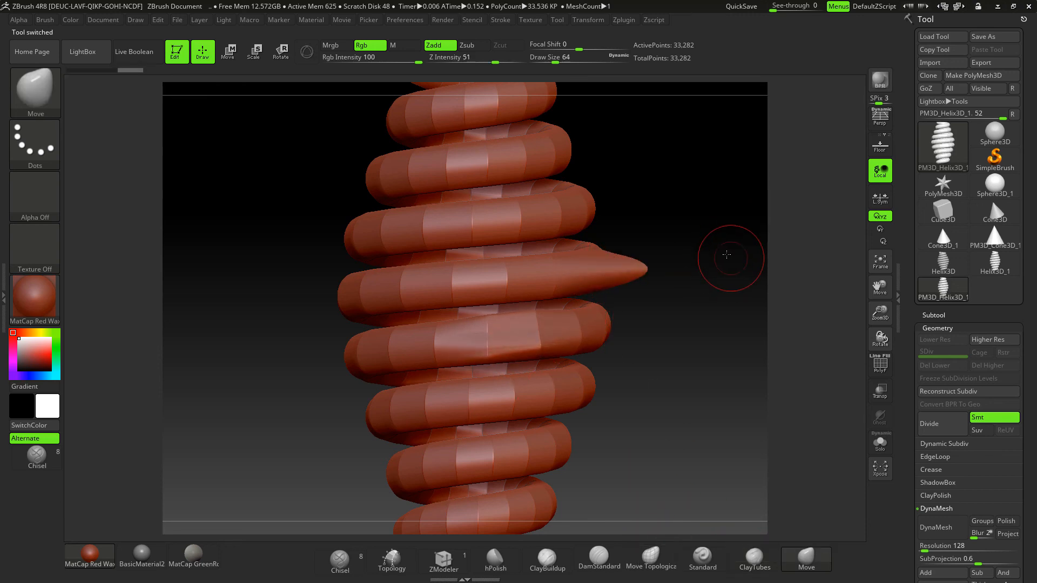